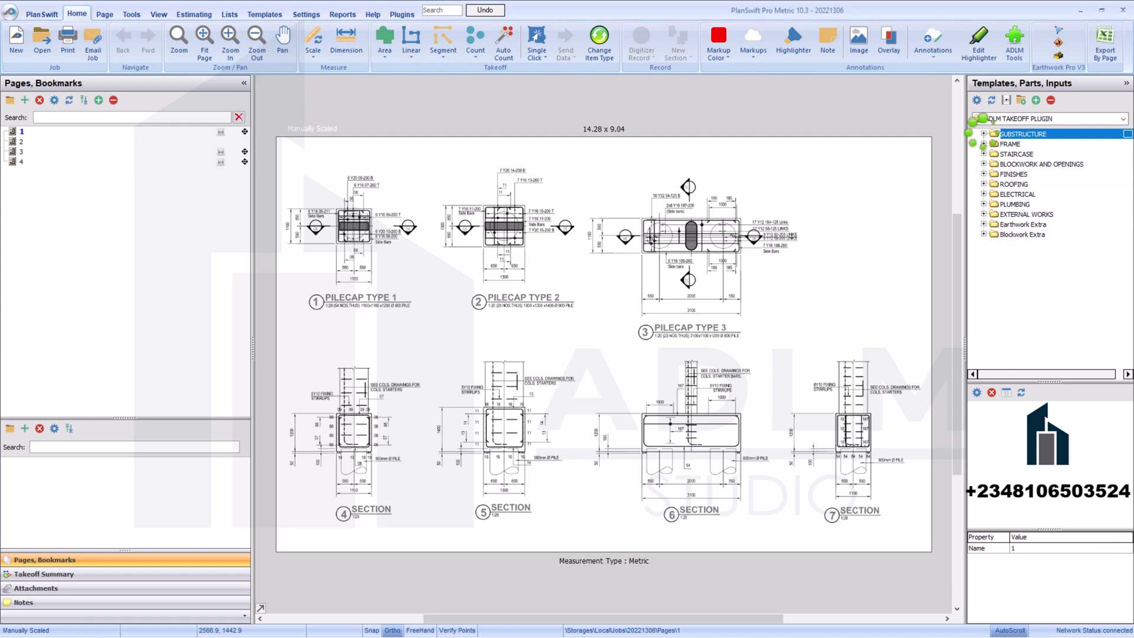
# - Expand SUBSTRUCTURE and PILE CAP, then zoom and pan onto Pilecap Types 1 and 2
pyautogui.click(984, 133)
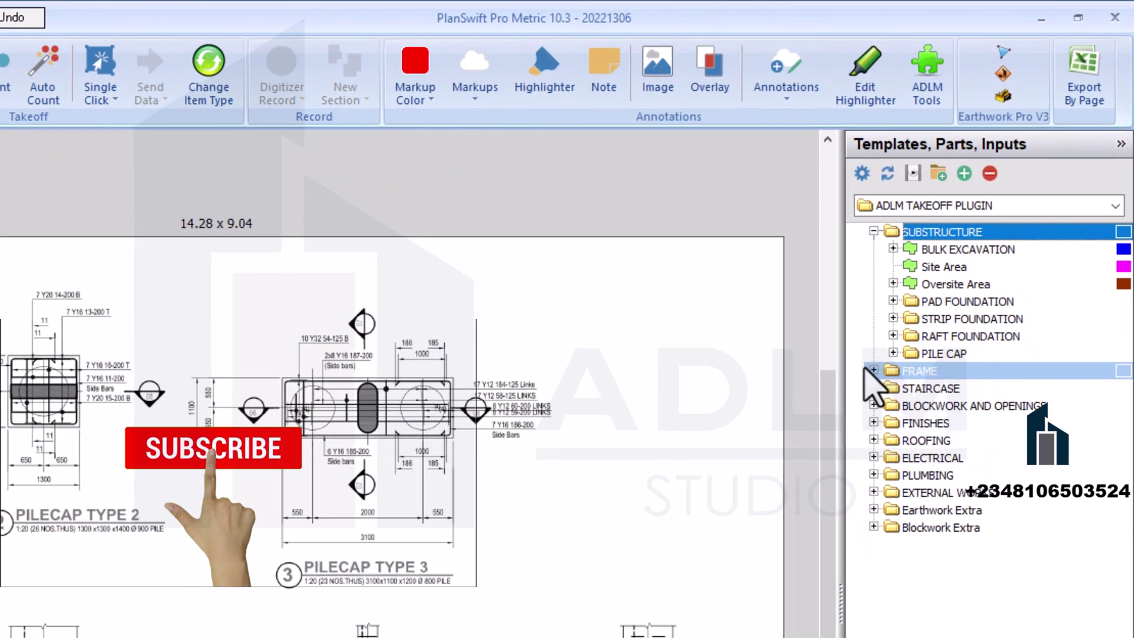
pyautogui.click(892, 353)
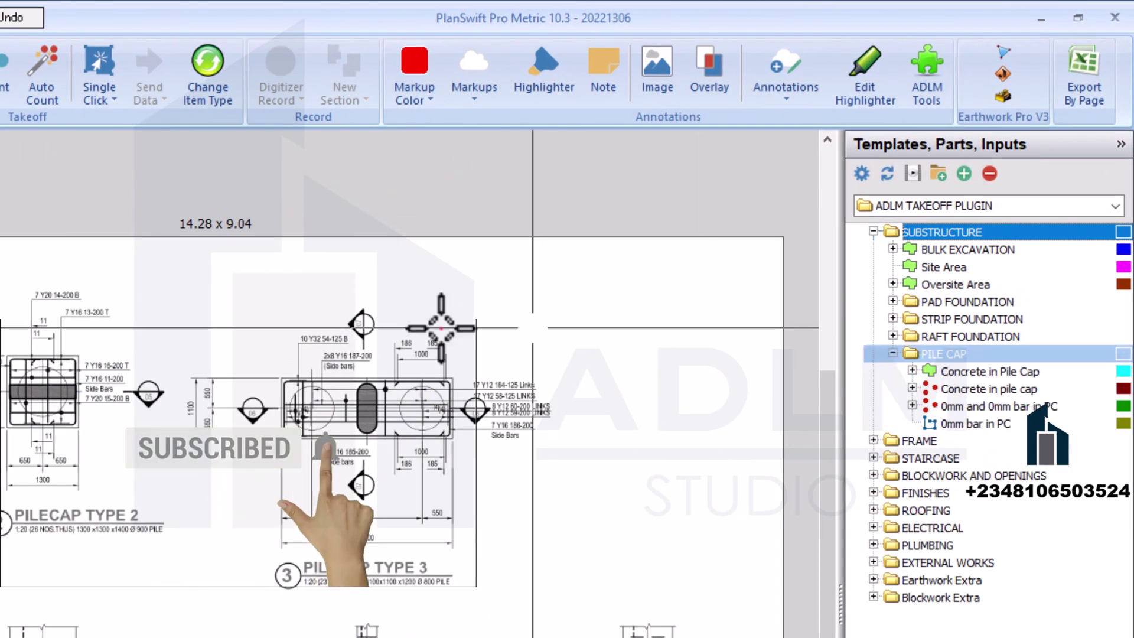
pyautogui.scroll(3, 390, 384)
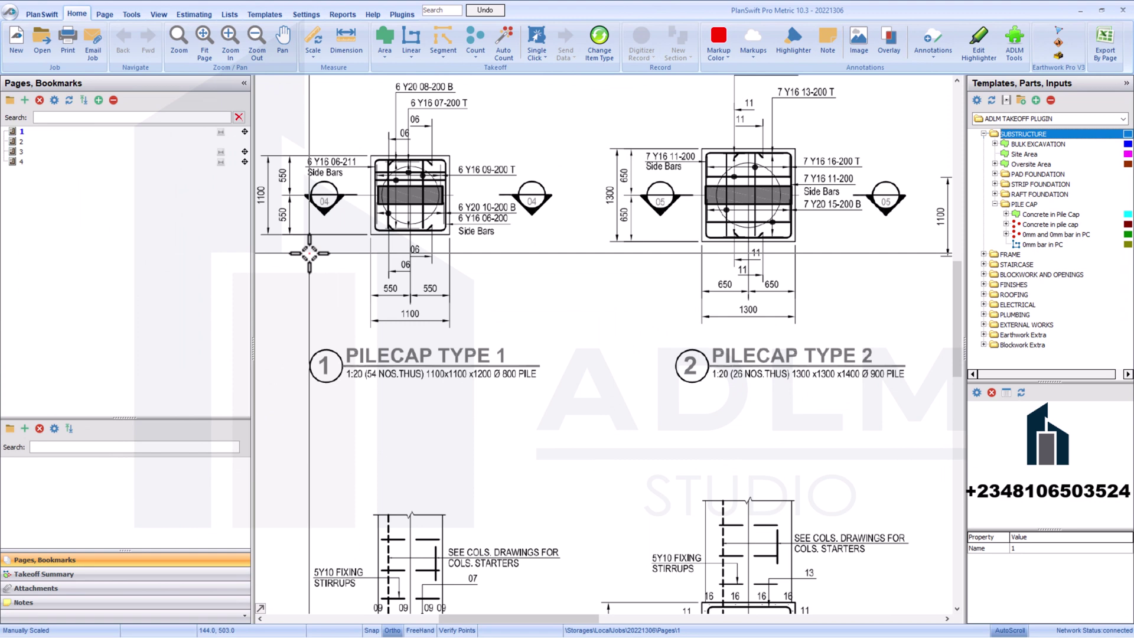
pyautogui.moveTo(583, 309)
pyautogui.mouseDown()
pyautogui.moveTo(781, 582)
pyautogui.moveTo(722, 522)
pyautogui.moveTo(640, 466)
pyautogui.mouseUp()
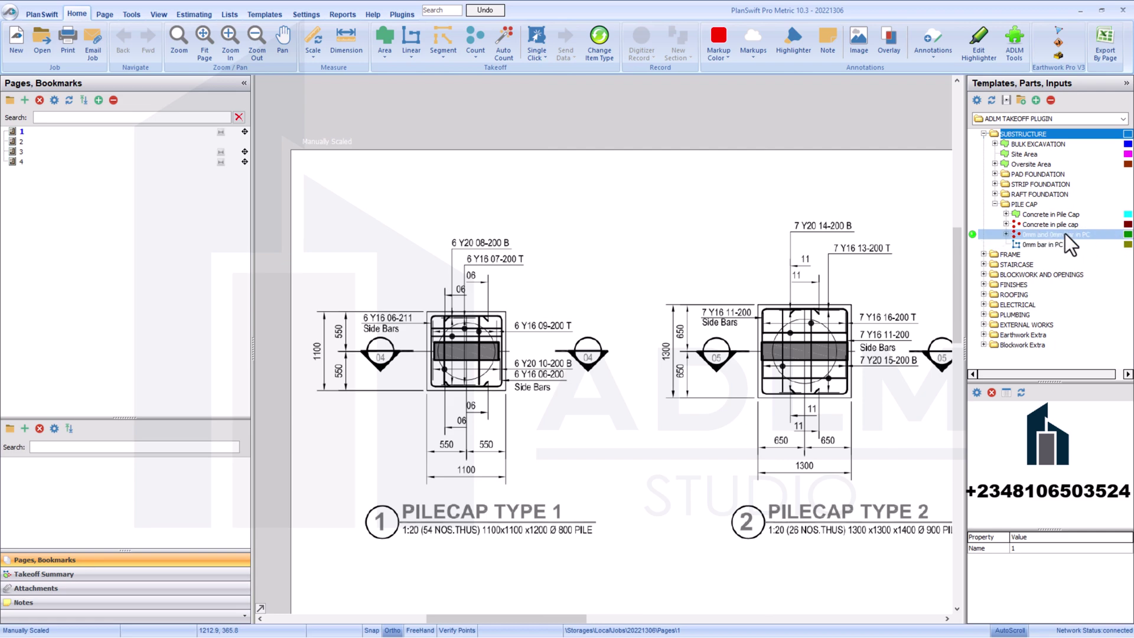
# - Select the Concrete in pile cap item and bring up its properties
pyautogui.click(1035, 236)
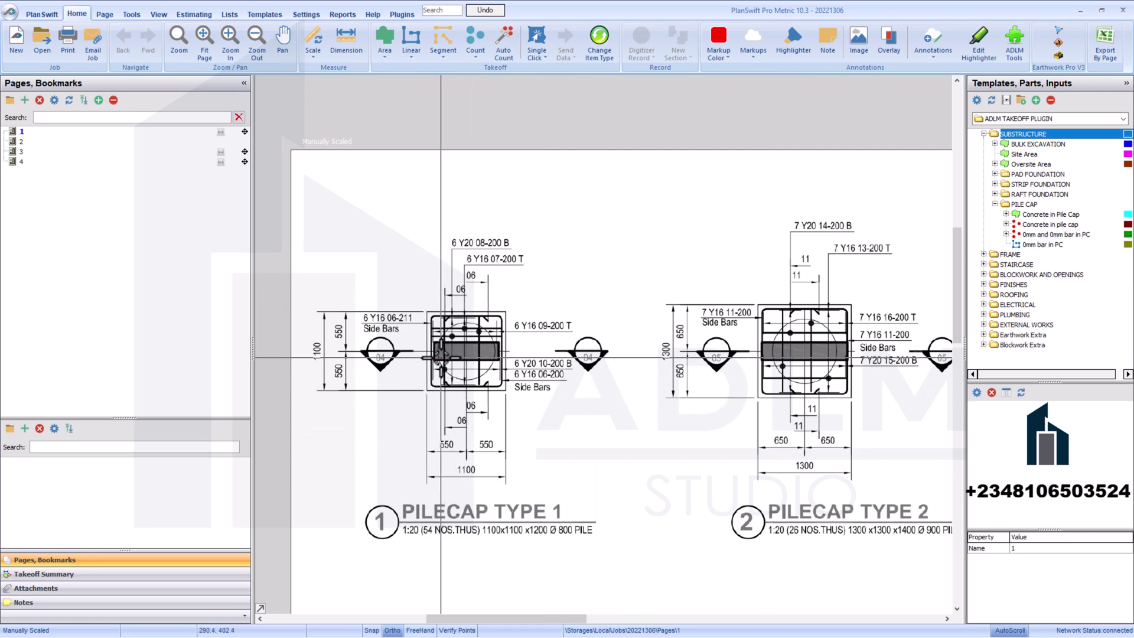
pyautogui.click(1039, 226)
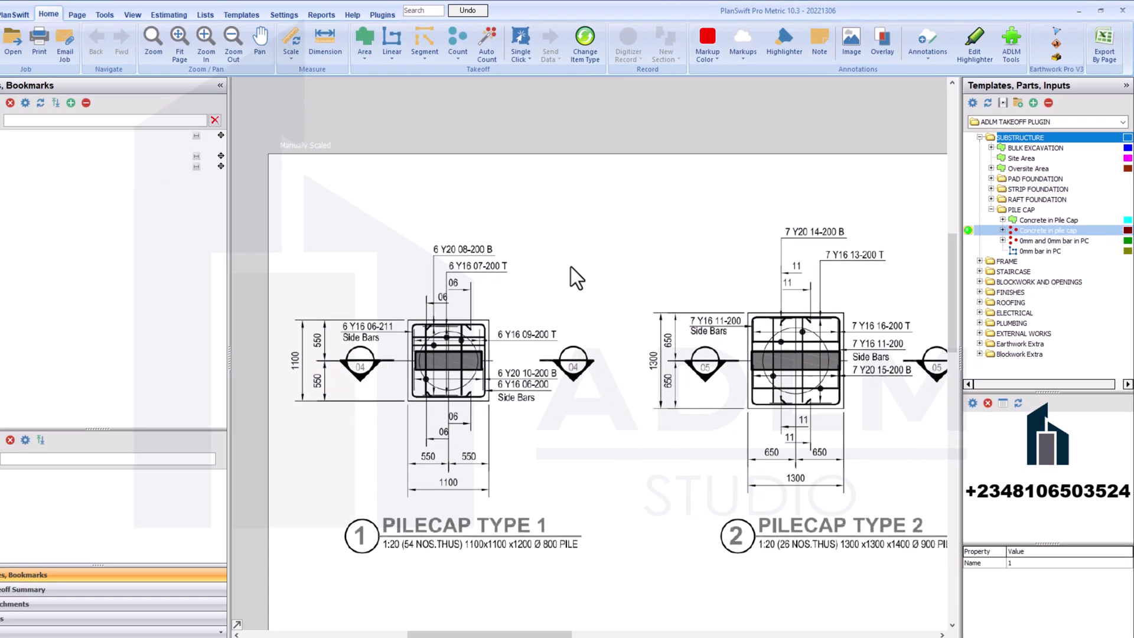
pyautogui.click(593, 248)
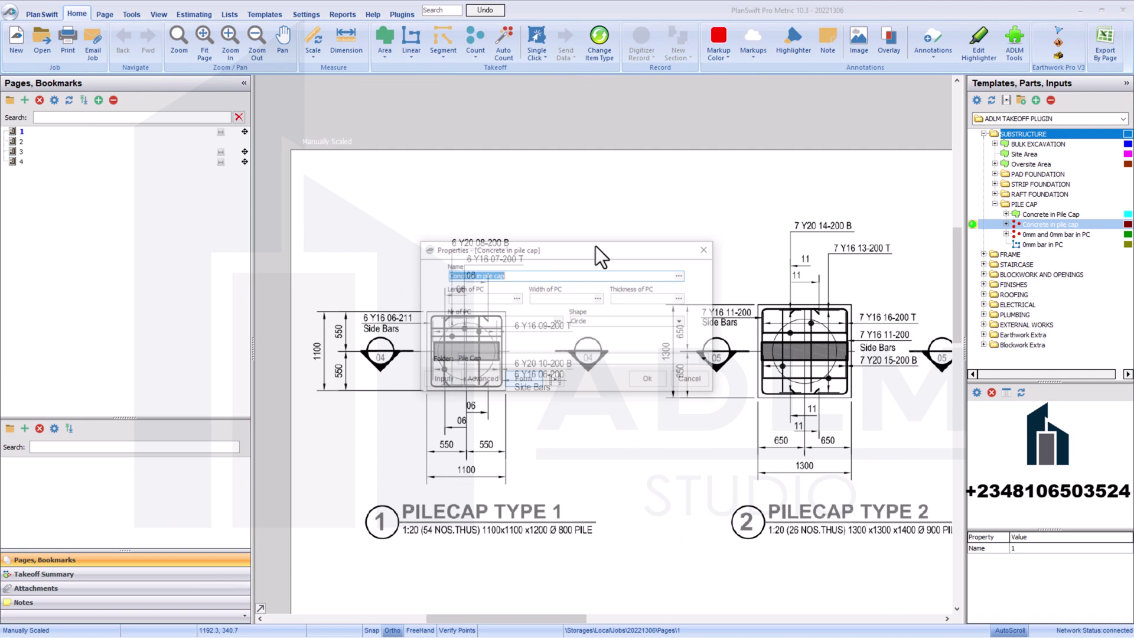
pyautogui.moveTo(738, 212); pyautogui.dragTo(732, 160)
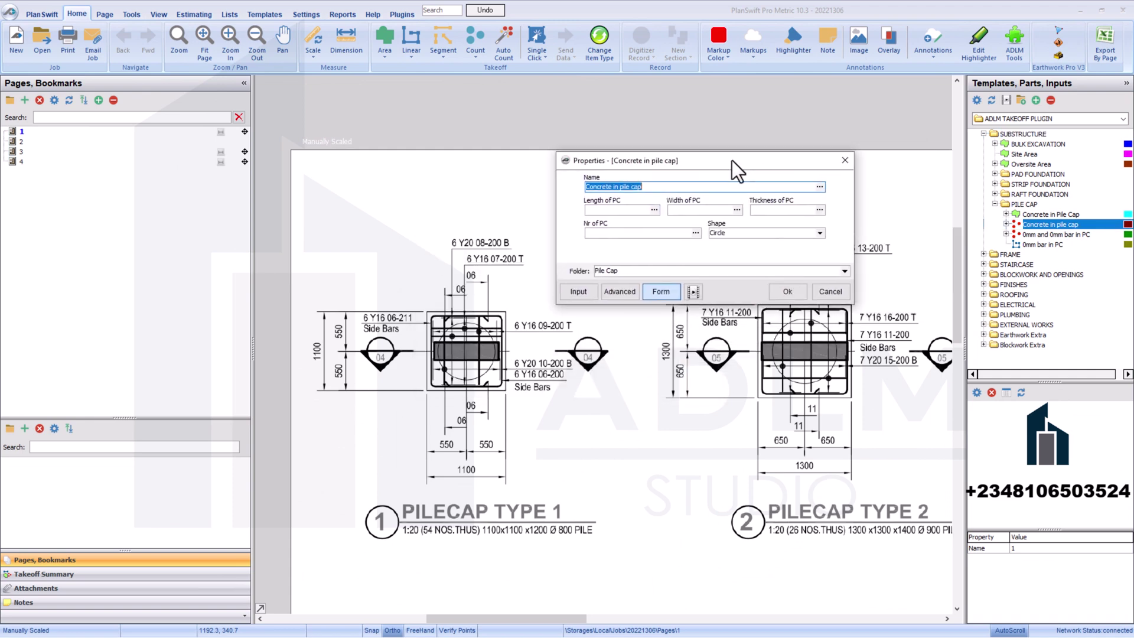
# - Enter pile cap type 1 as 1.1 × 1.1 × 1.2 m with 54 caps
pyautogui.click(614, 210)
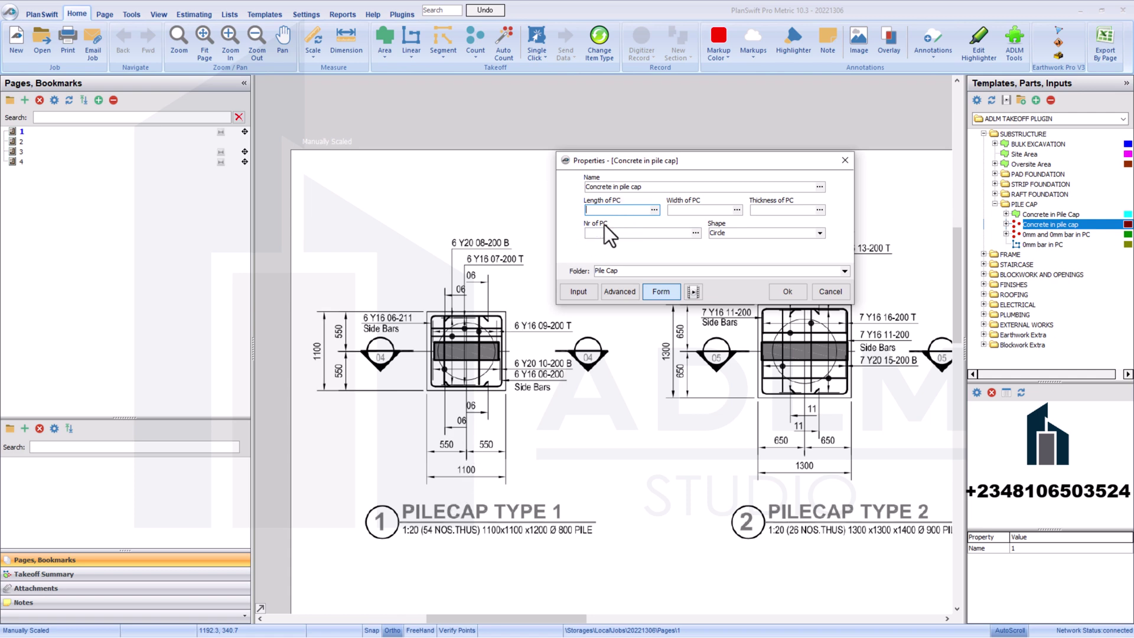
pyautogui.write('1')
pyautogui.click(720, 210)
pyautogui.write('1.1')
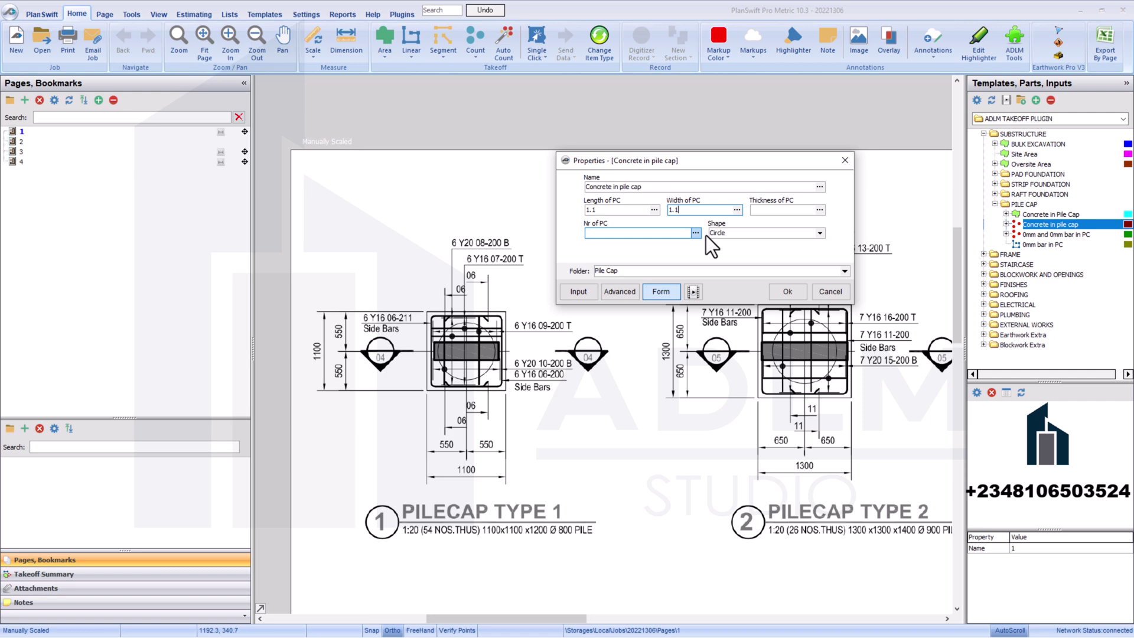
pyautogui.click(771, 211)
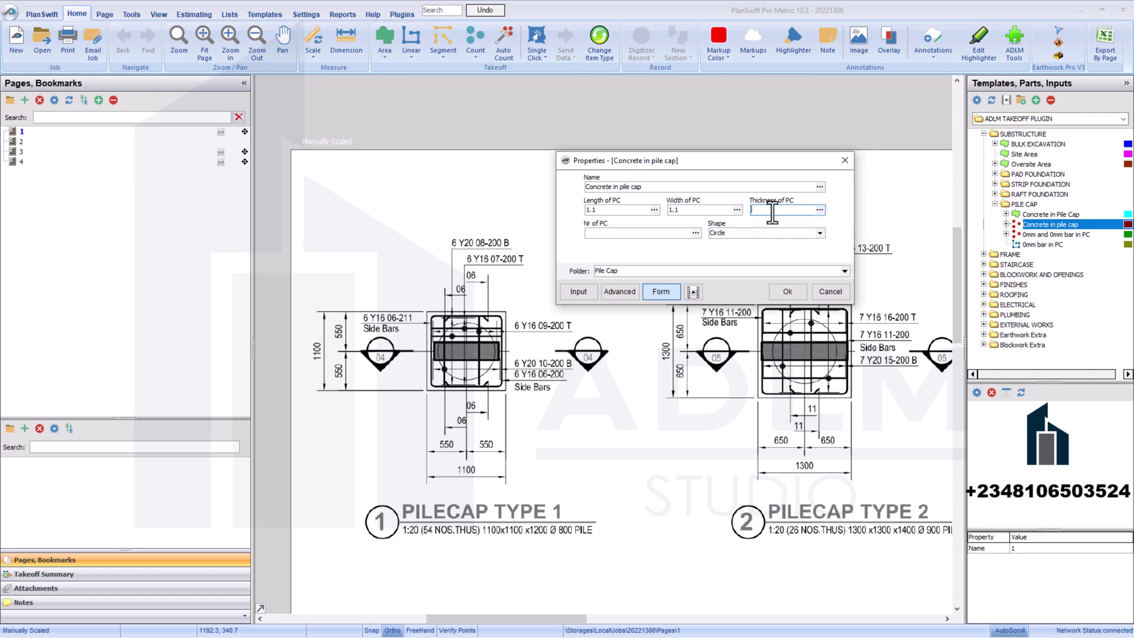
pyautogui.write('1.2')
pyautogui.click(638, 233)
pyautogui.write('54')
pyautogui.click(791, 291)
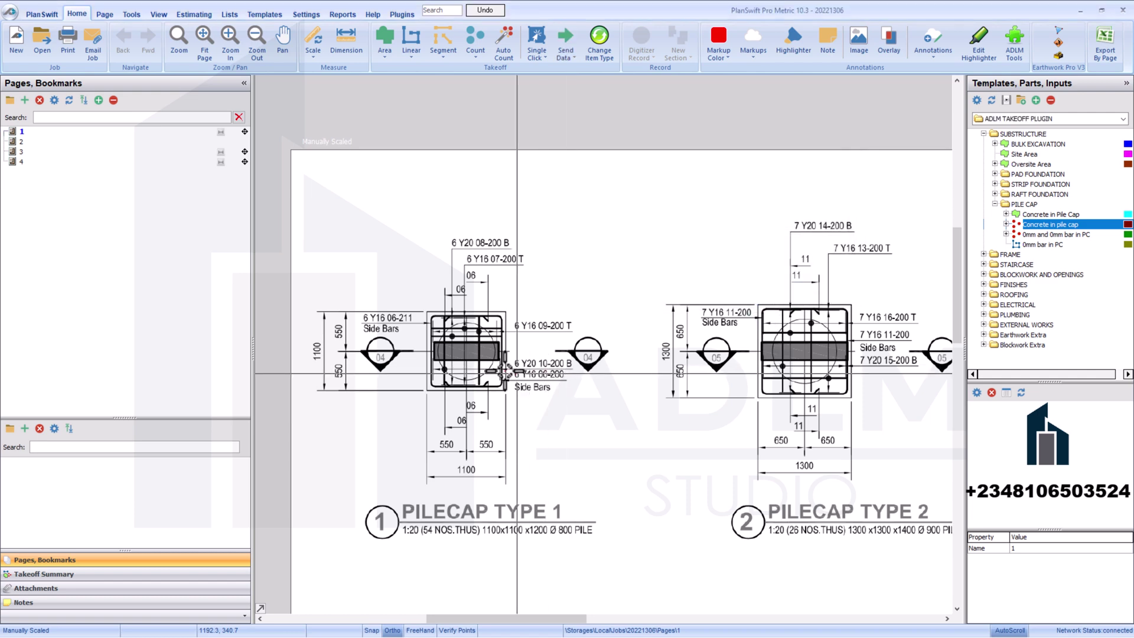
# - Count pile cap type 1 on the plan and stop the takeoff
pyautogui.click(473, 359)
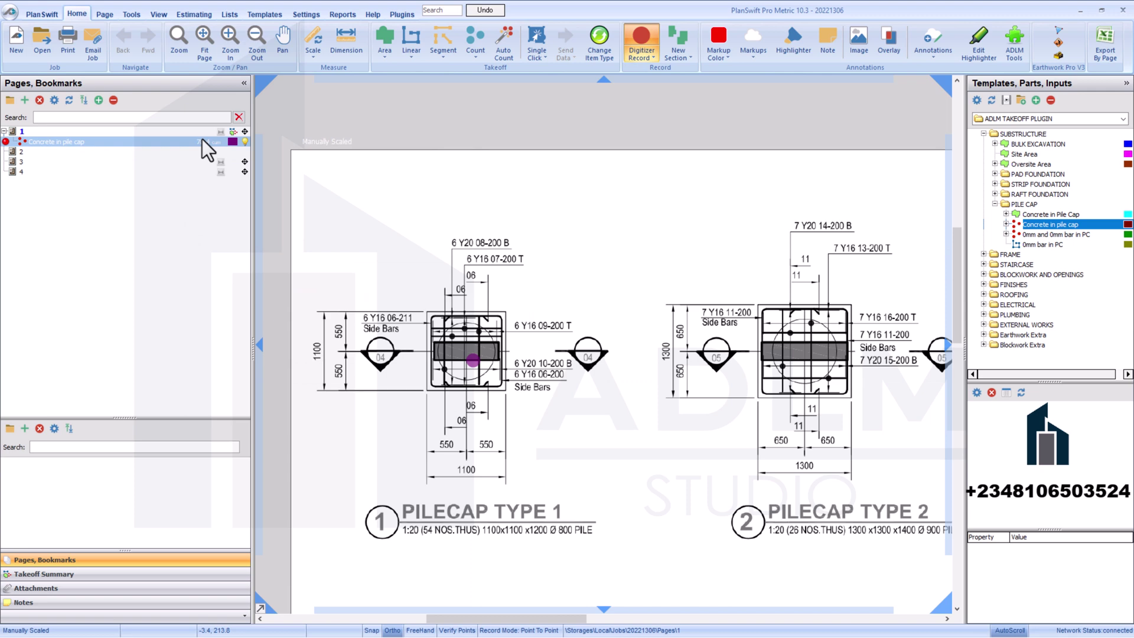
pyautogui.rightClick(360, 249)
pyautogui.click(390, 275)
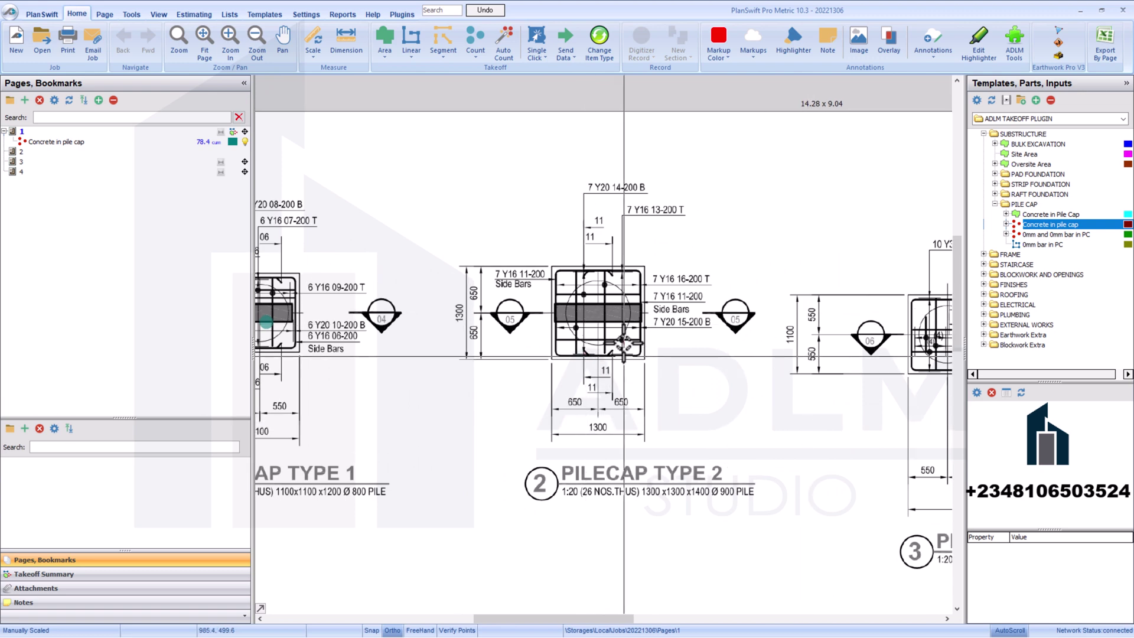
pyautogui.doubleClick(975, 227)
# - Enter pile cap type 2 as 1.3 × 1.3 × 1.4 m, correcting the count to 26
pyautogui.moveTo(552, 246); pyautogui.dragTo(727, 174)
pyautogui.click(645, 226)
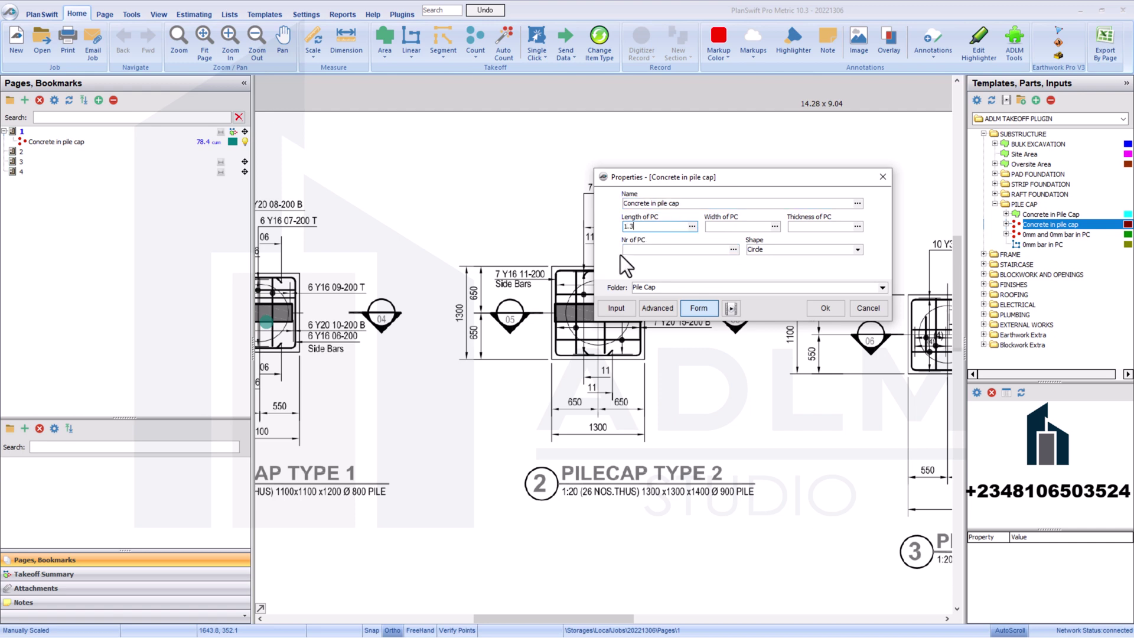
pyautogui.click(721, 226)
pyautogui.write('1.3')
pyautogui.click(800, 231)
pyautogui.write('1.4')
pyautogui.press('Tab')
pyautogui.write('36')
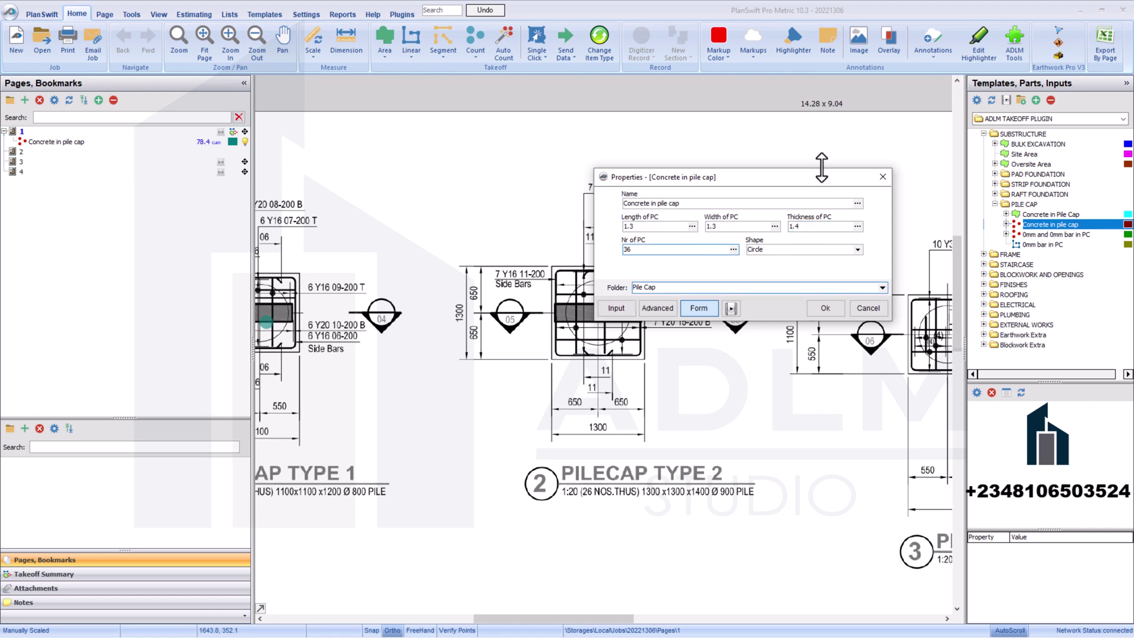
pyautogui.moveTo(643, 250); pyautogui.dragTo(622, 250)
pyautogui.write('26')
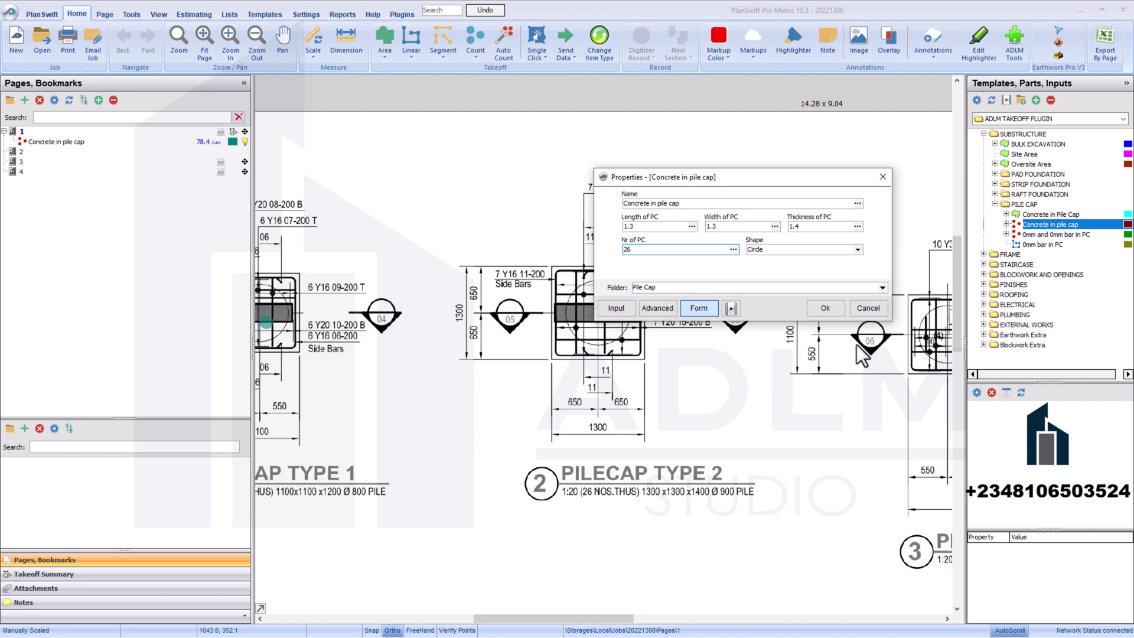
pyautogui.click(822, 309)
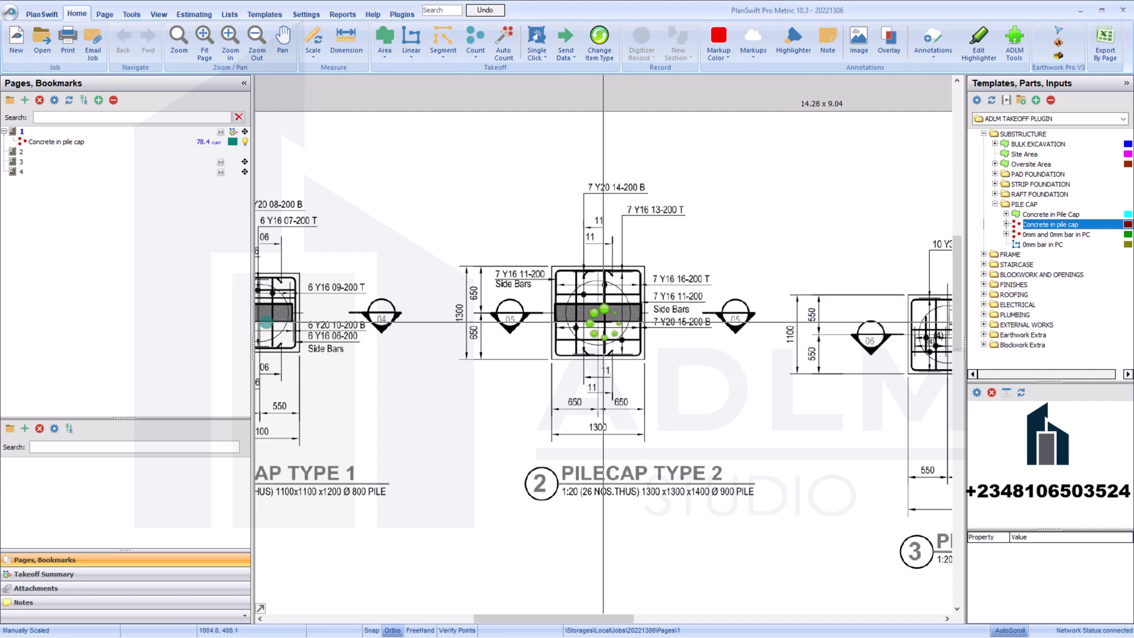
# - Count pile cap type 2 on the plan and stop the takeoff
pyautogui.click(592, 316)
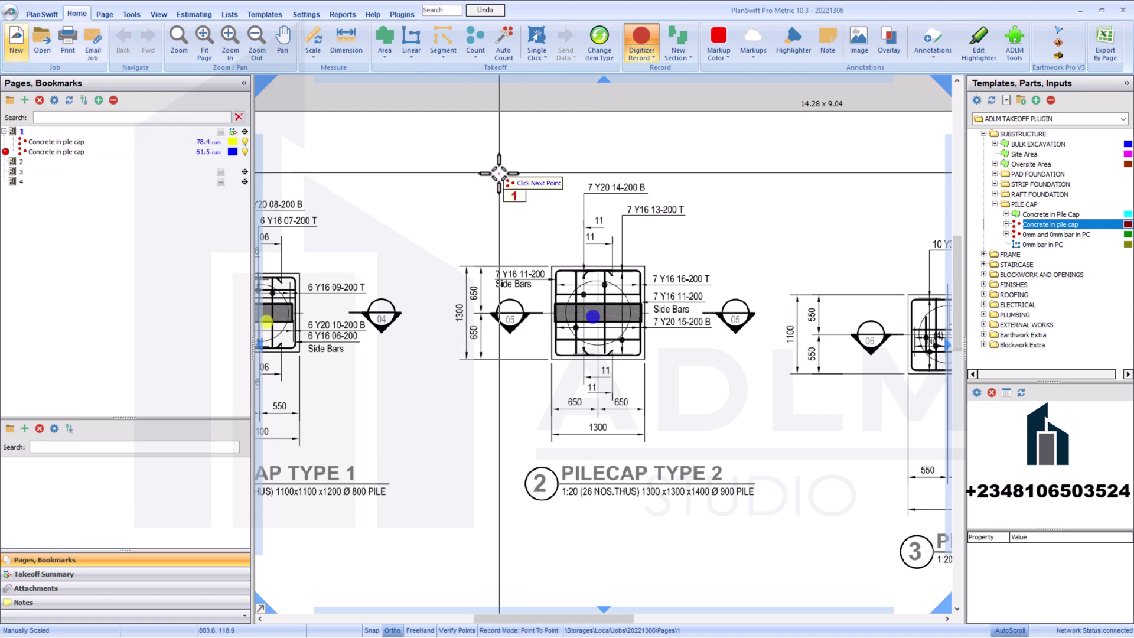
pyautogui.rightClick(519, 207)
pyautogui.click(533, 229)
pyautogui.scroll(-3, 533, 229)
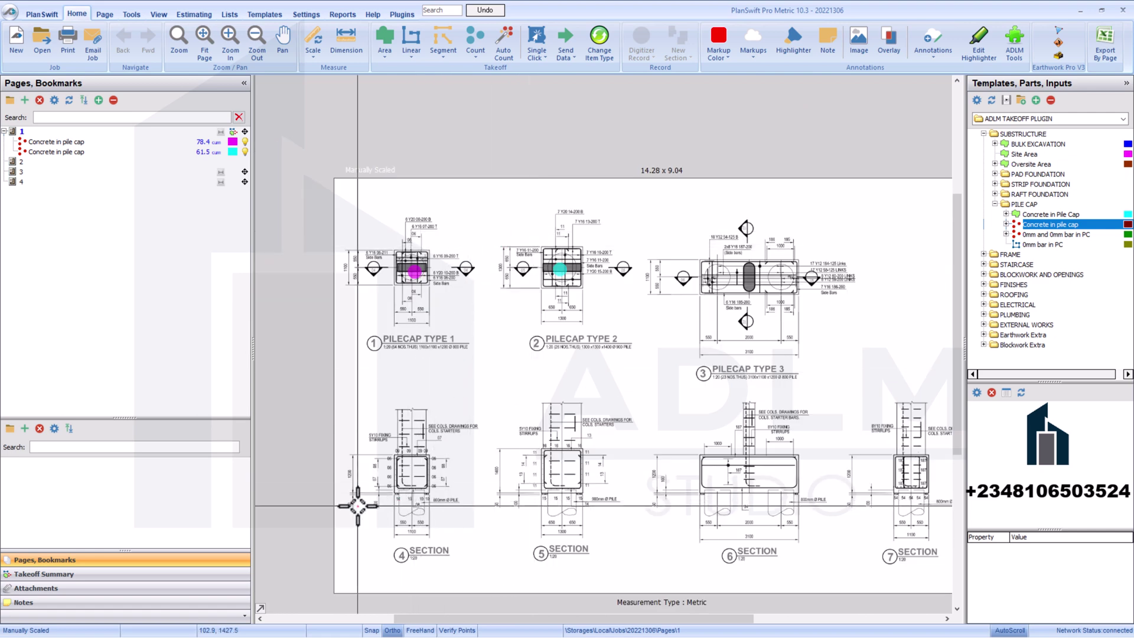
# - Switch to page 3 and frame the 3450x2930x1200 Pilecap Type 5 (Top) detail
pyautogui.scroll(2, 357, 507)
pyautogui.scroll(3, 357, 506)
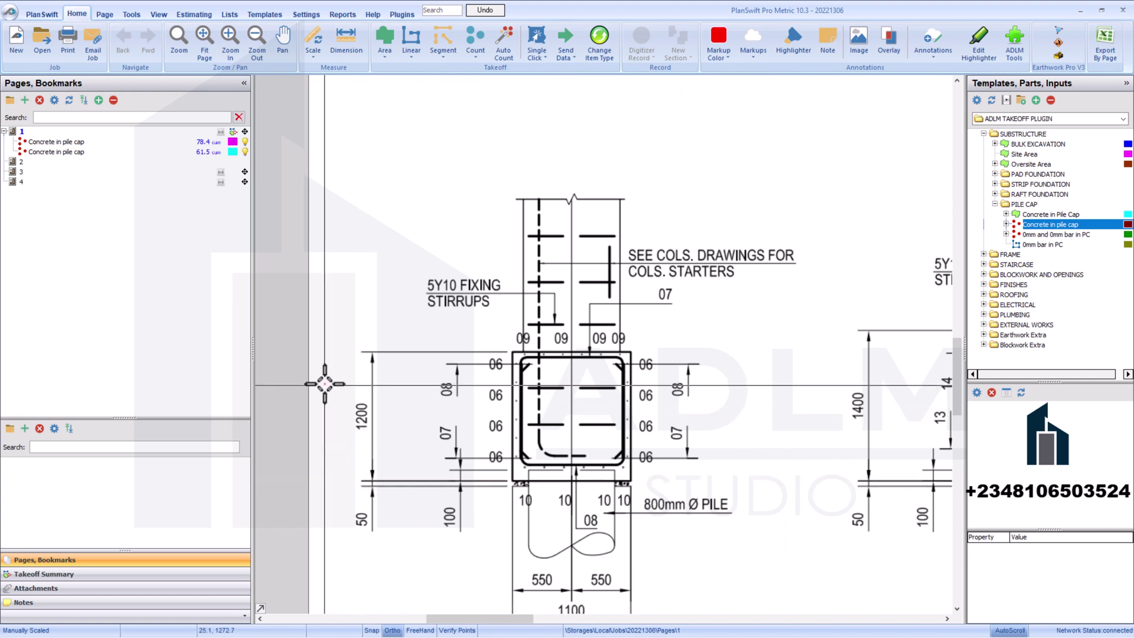
pyautogui.click(62, 172)
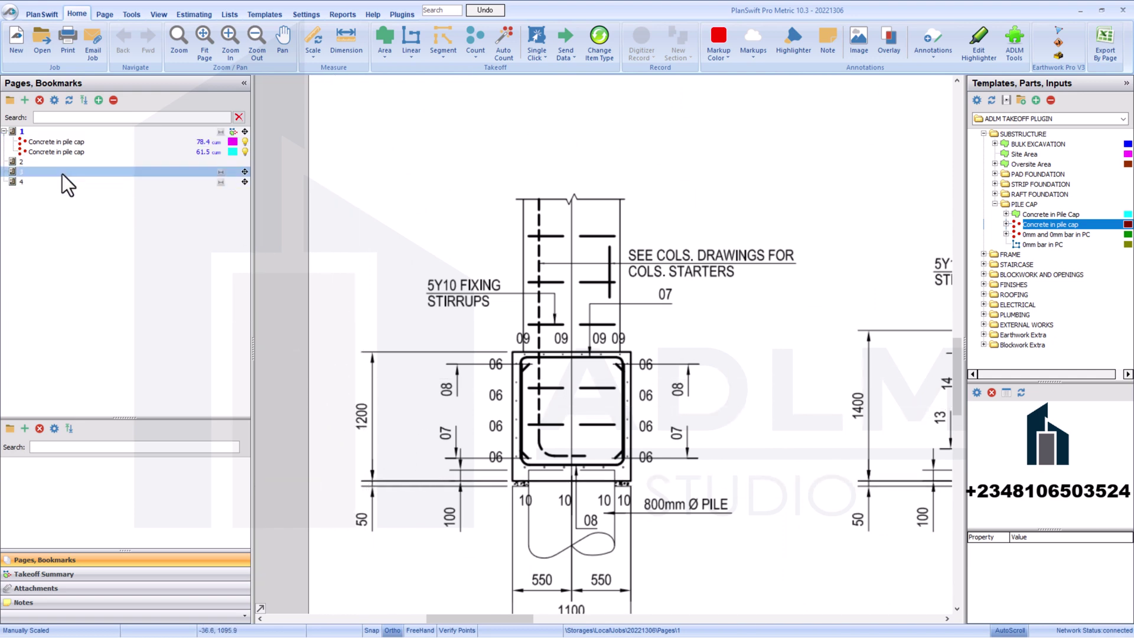
pyautogui.scroll(3, 361, 234)
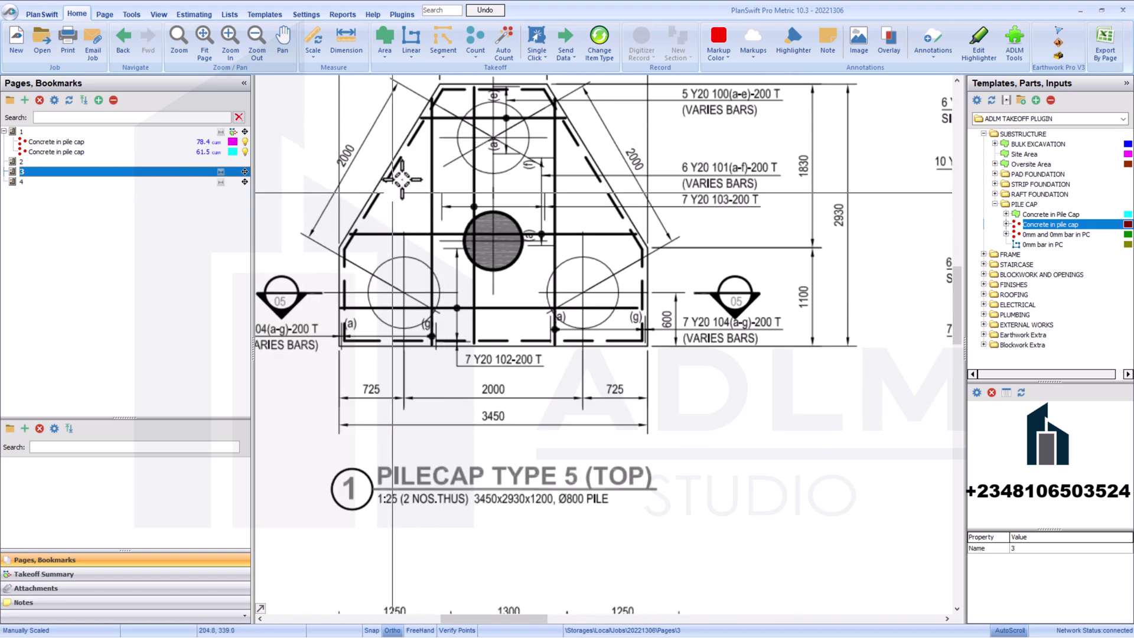
pyautogui.moveTo(455, 113)
pyautogui.mouseDown()
pyautogui.moveTo(489, 190)
pyautogui.moveTo(538, 219)
pyautogui.mouseUp()
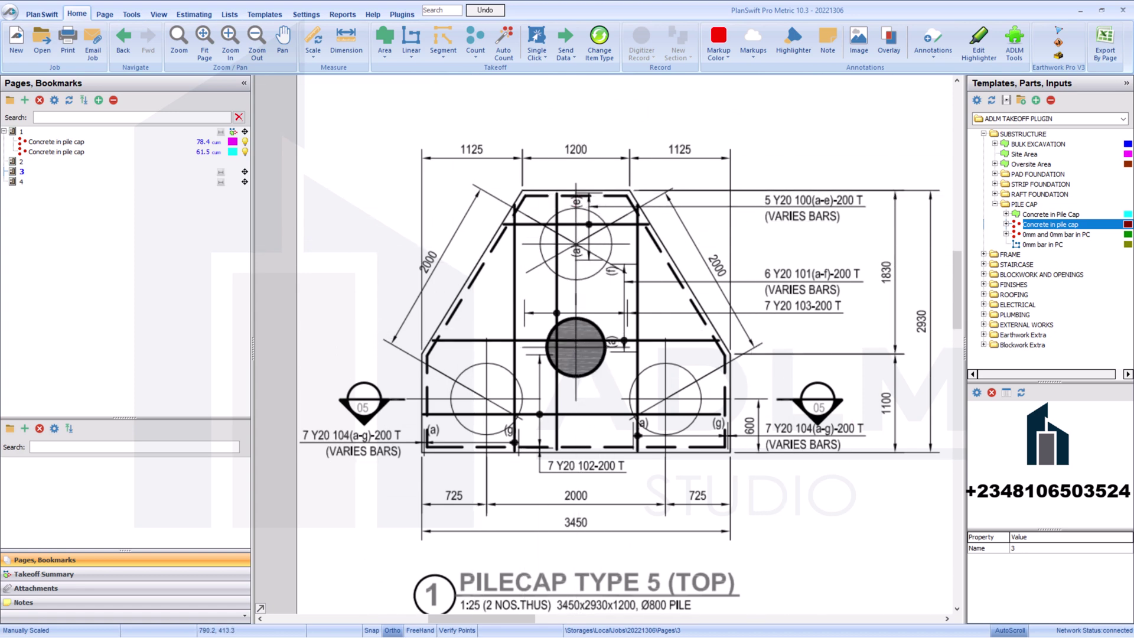
# - Set the Concrete in Pile Cap thickness and count for Type 5, and confirm
pyautogui.doubleClick(961, 215)
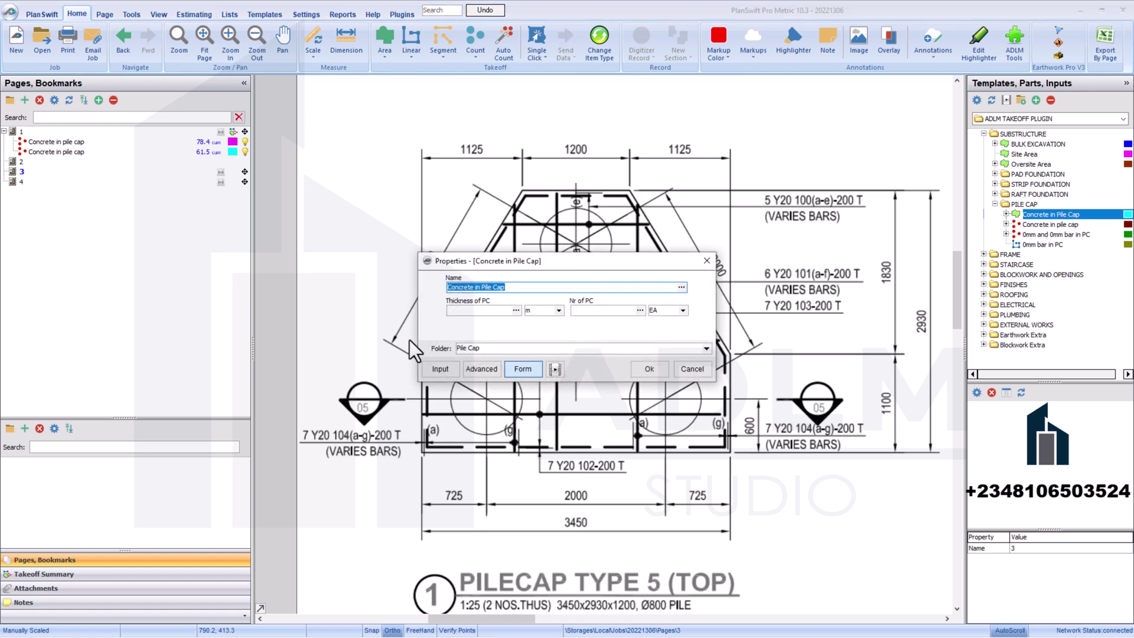
pyautogui.click(483, 310)
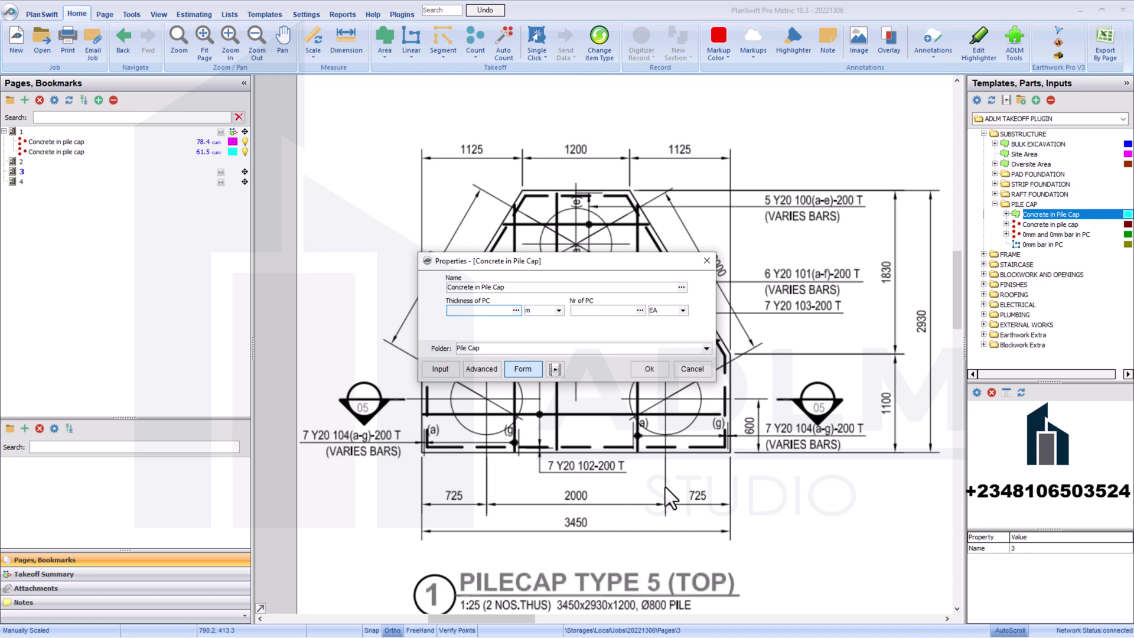
pyautogui.write('1.2')
pyautogui.click(597, 314)
pyautogui.click(650, 369)
# - Trace the Type 5 (Top) cap outline corner by corner and close the area
pyautogui.click(415, 353)
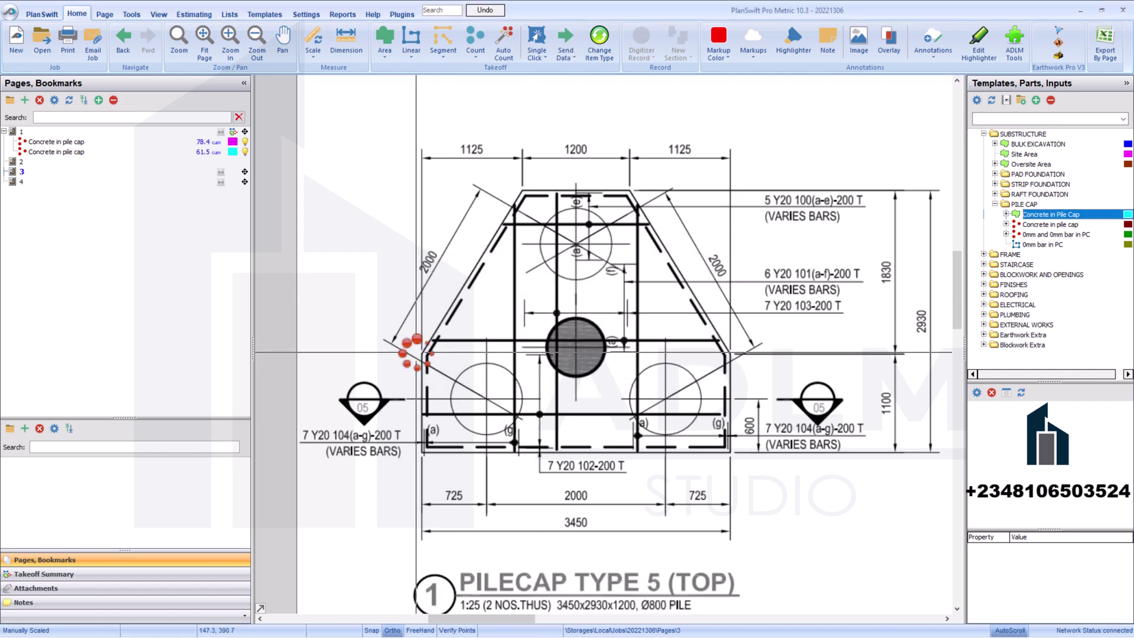
pyautogui.scroll(3, 421, 351)
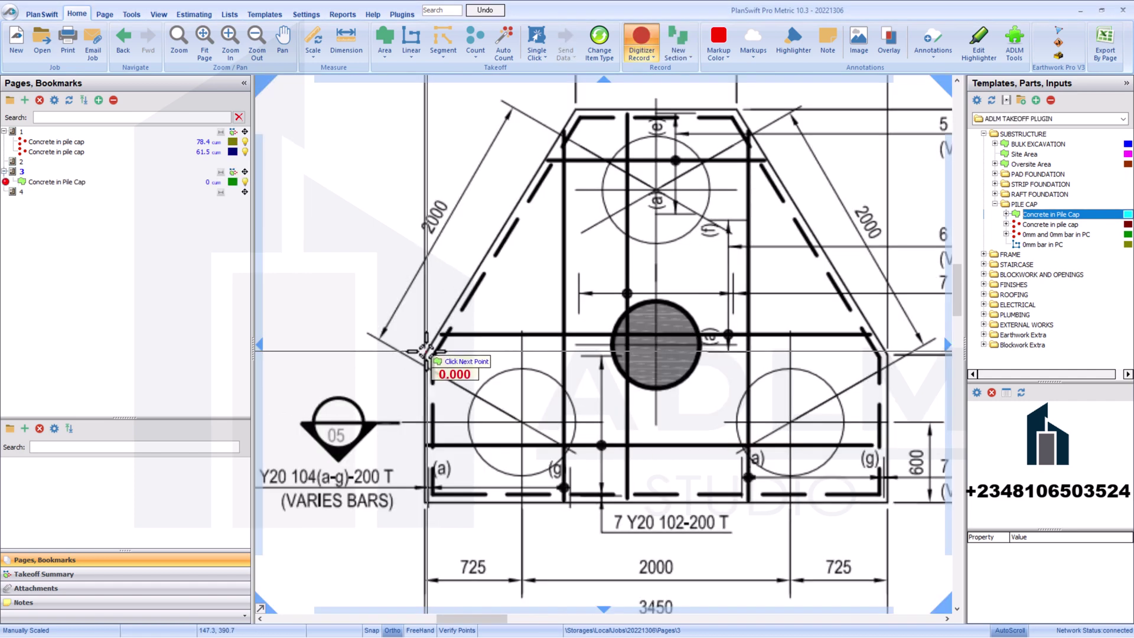
pyautogui.click(575, 109)
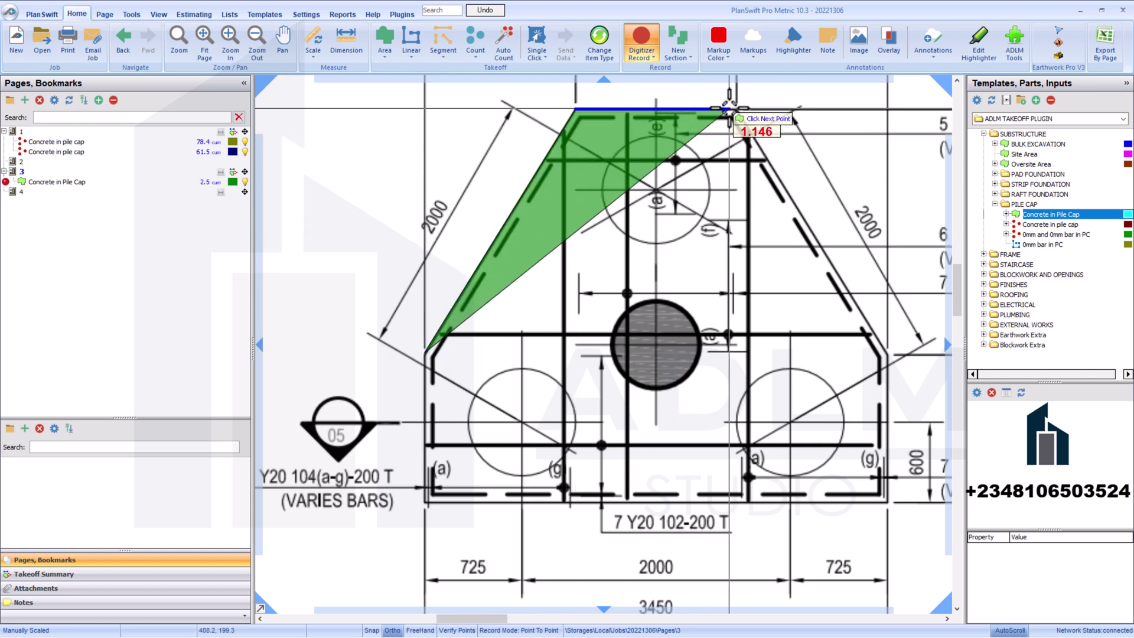
pyautogui.click(736, 109)
pyautogui.scroll(-2, 744, 148)
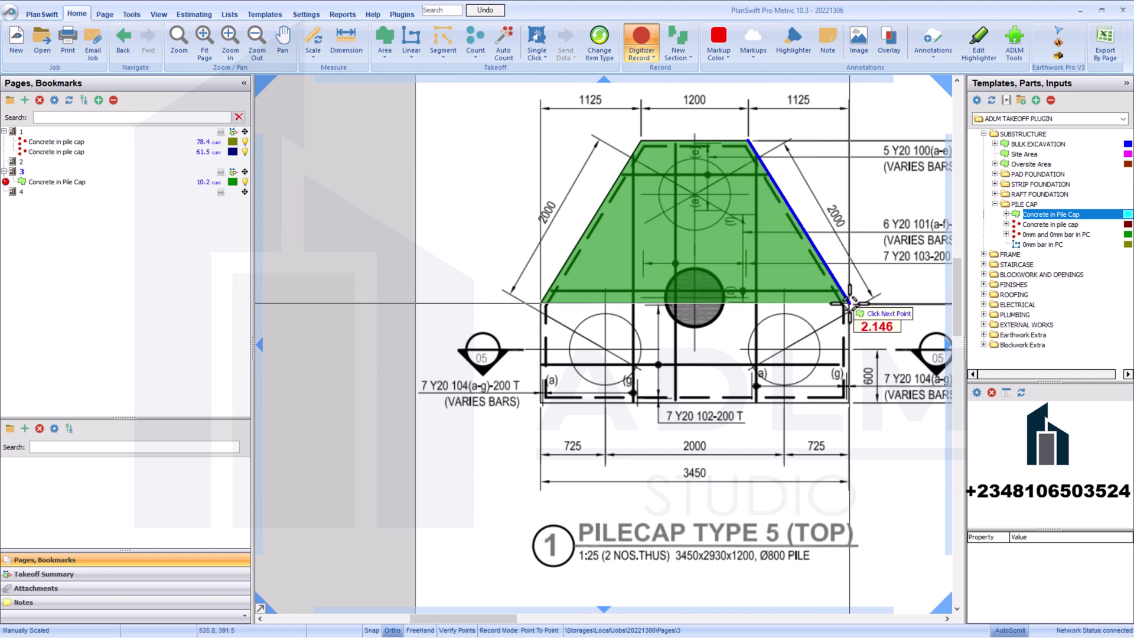
pyautogui.click(849, 302)
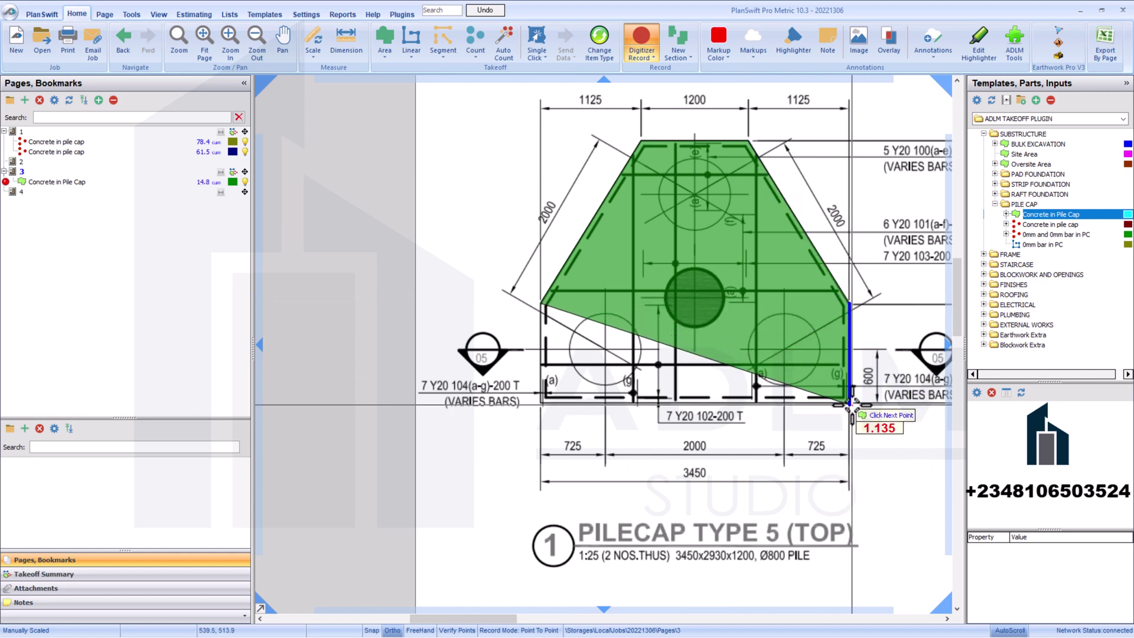
pyautogui.click(851, 403)
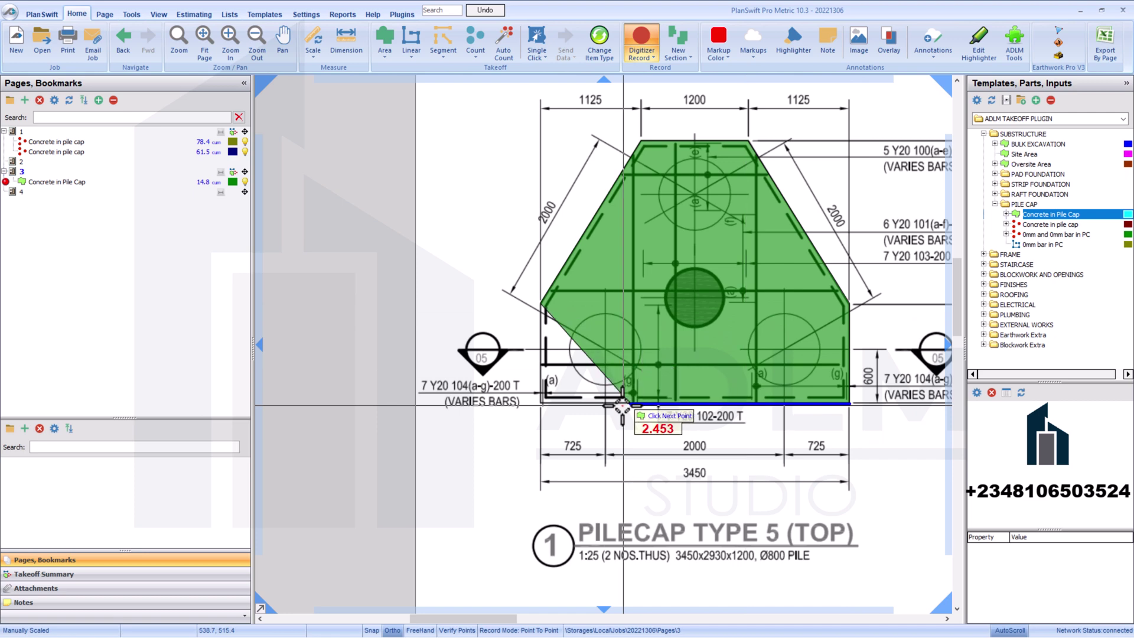
pyautogui.doubleClick(538, 402)
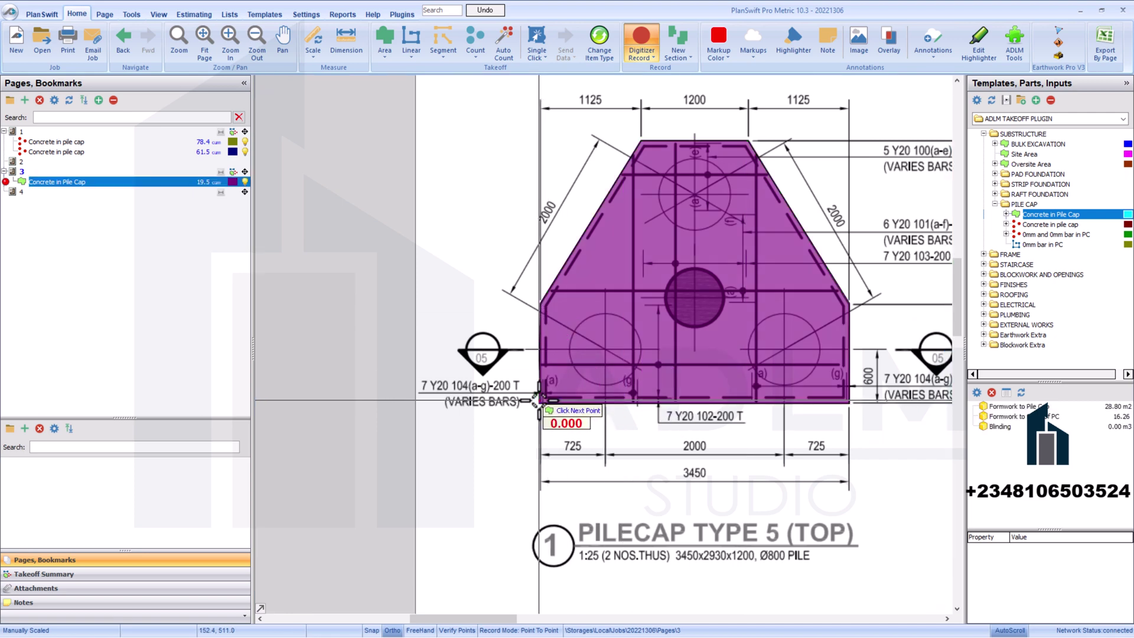
pyautogui.scroll(-3, 540, 402)
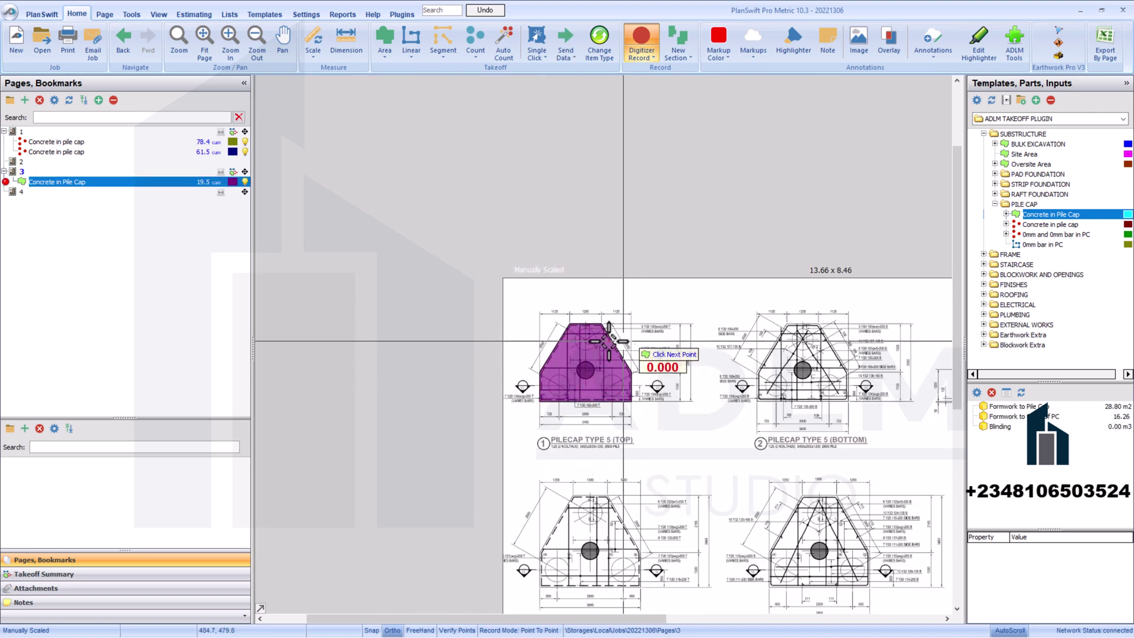
pyautogui.rightClick(706, 369)
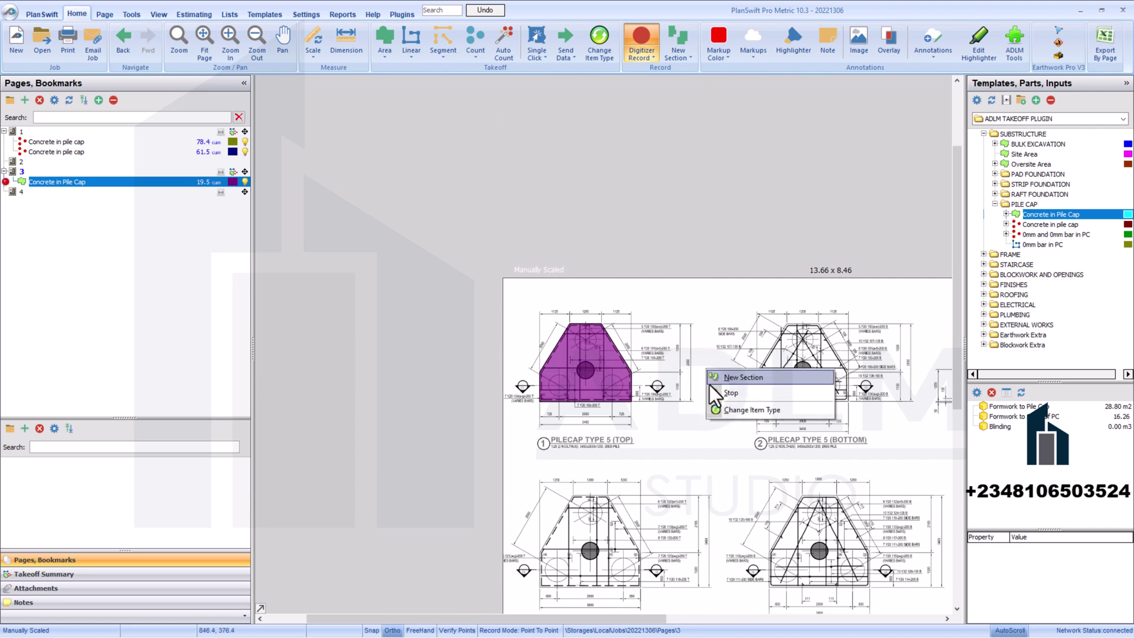
# - Stop the Type 5 takeoff and set a new Concrete in Pile Cap area 1.4 m thick
pyautogui.click(714, 391)
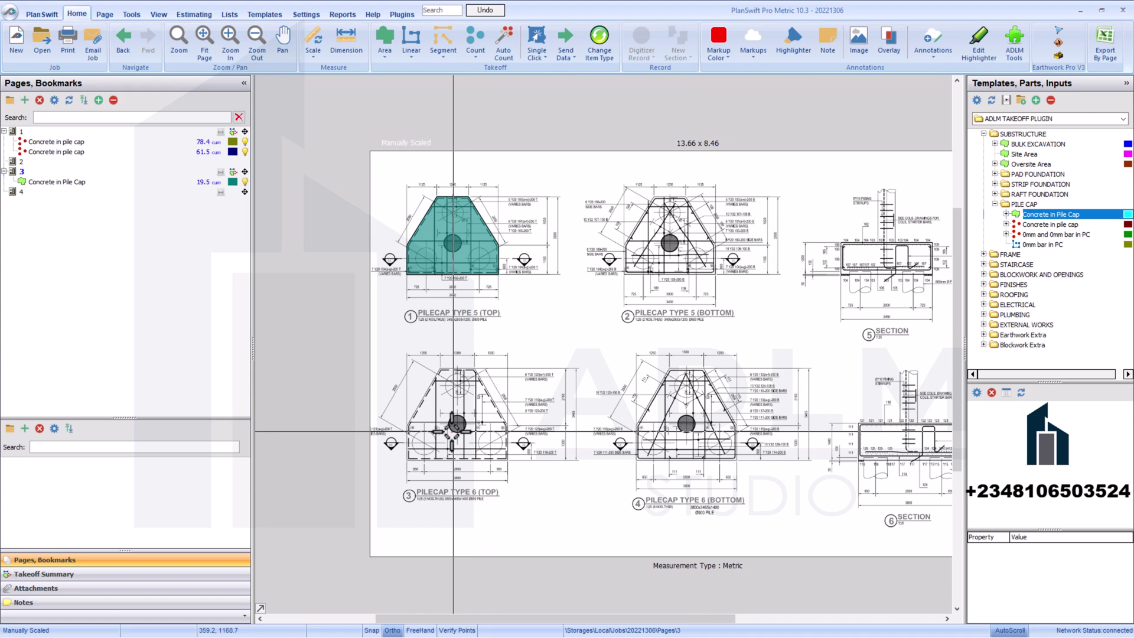
pyautogui.scroll(1, 449, 430)
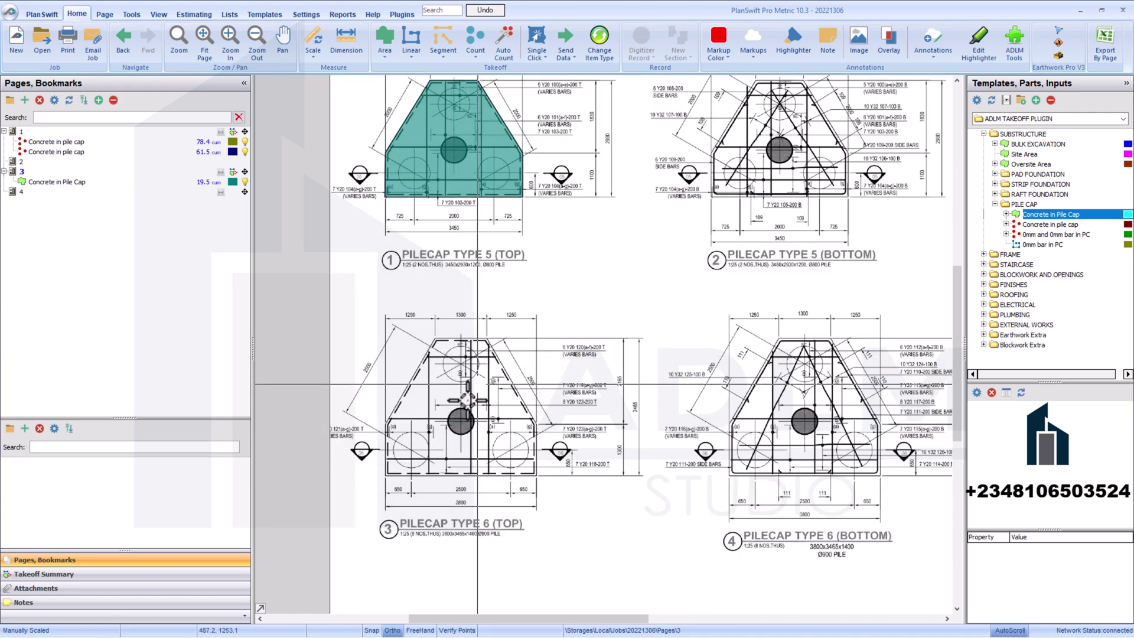
pyautogui.scroll(1, 461, 430)
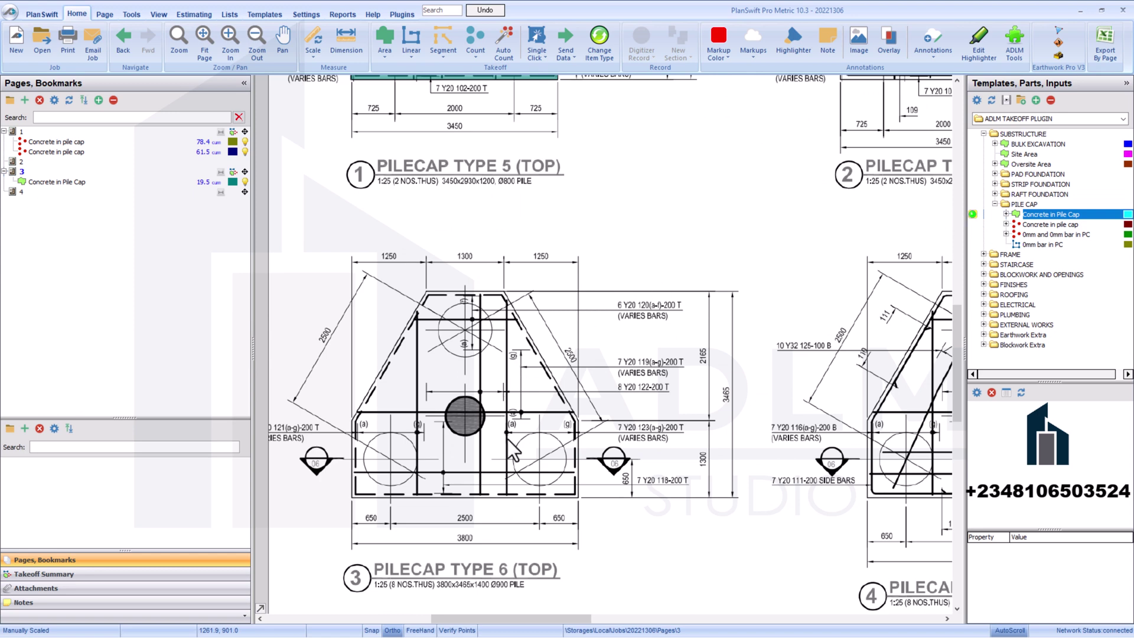
pyautogui.doubleClick(566, 424)
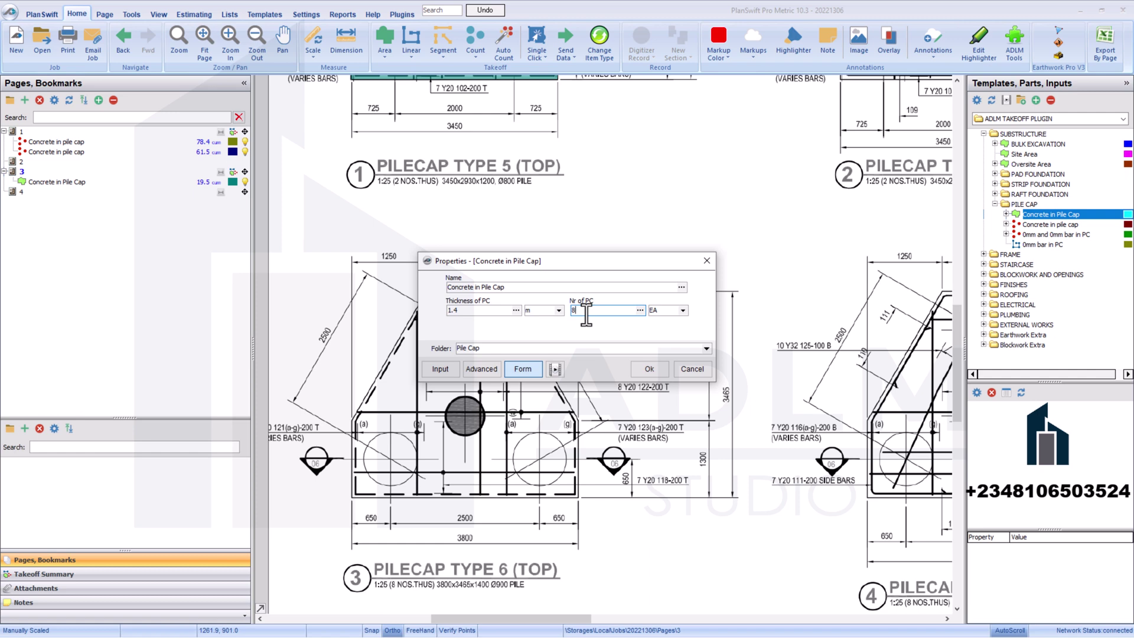
pyautogui.click(644, 369)
# - Trace and close the Type 6 (Top) cap outline, then stop the takeoff
pyautogui.click(352, 419)
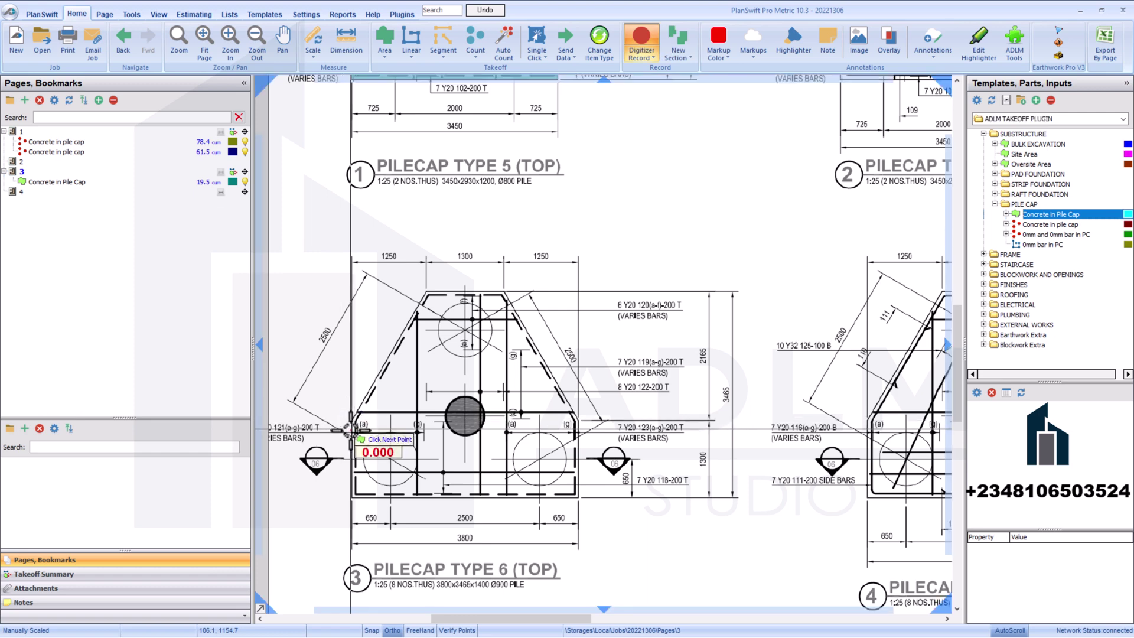
pyautogui.click(426, 290)
pyautogui.click(505, 290)
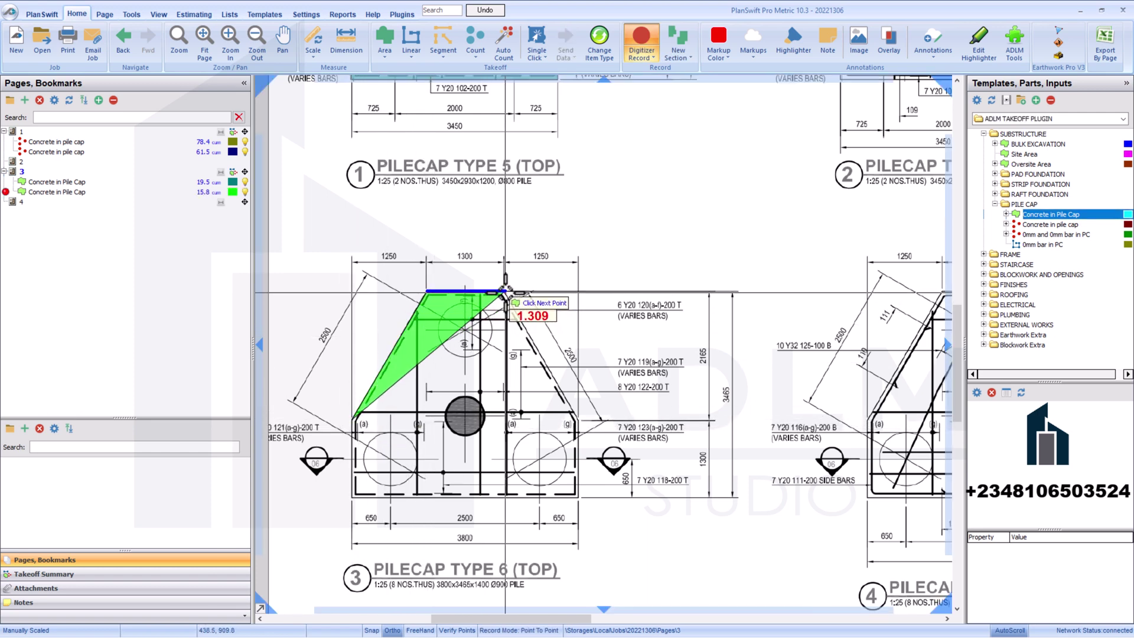
pyautogui.click(577, 418)
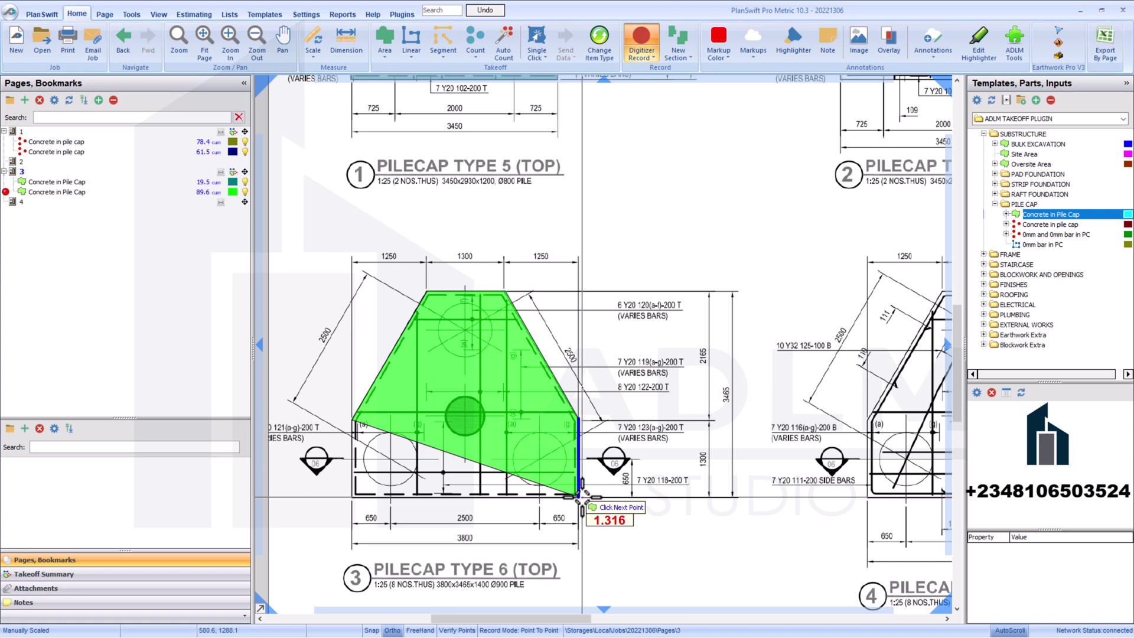
pyautogui.click(577, 496)
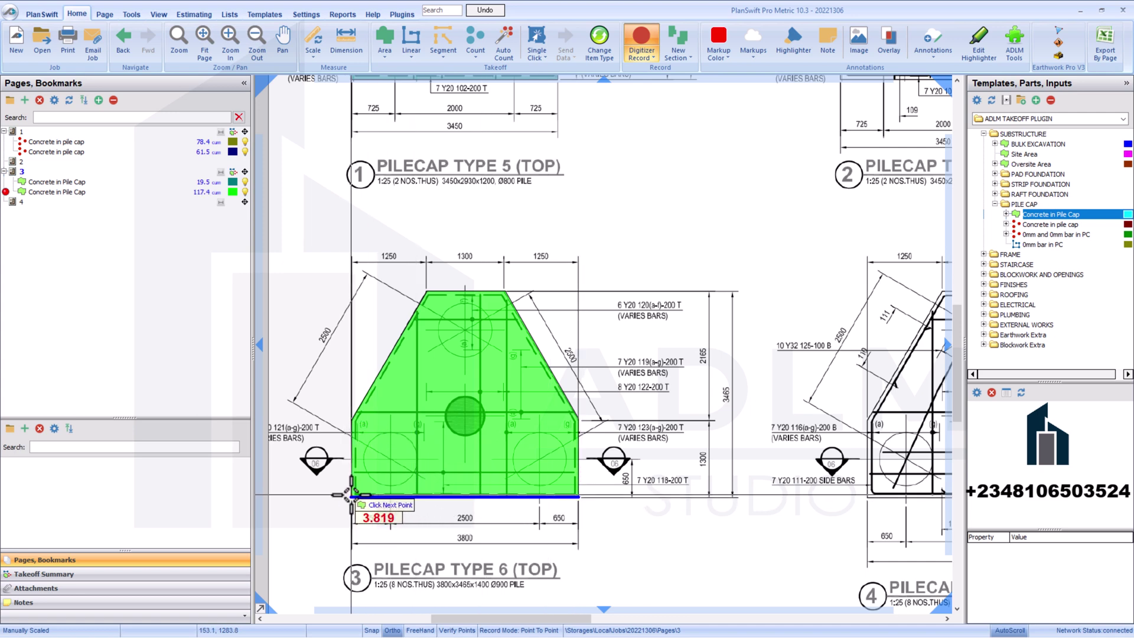
pyautogui.doubleClick(352, 494)
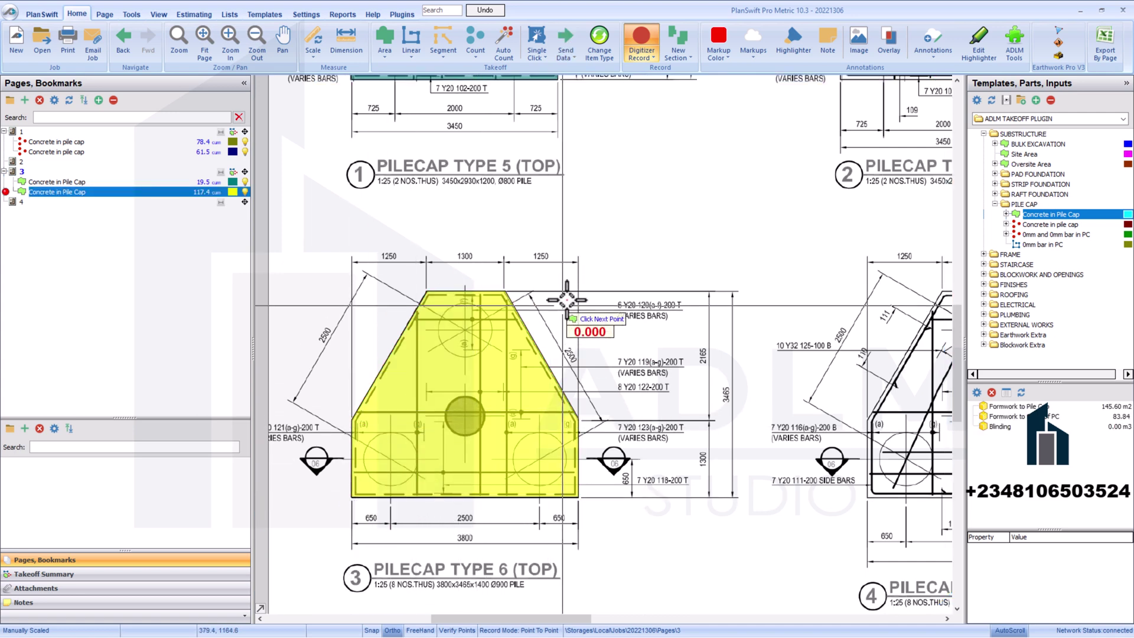
pyautogui.click(601, 317)
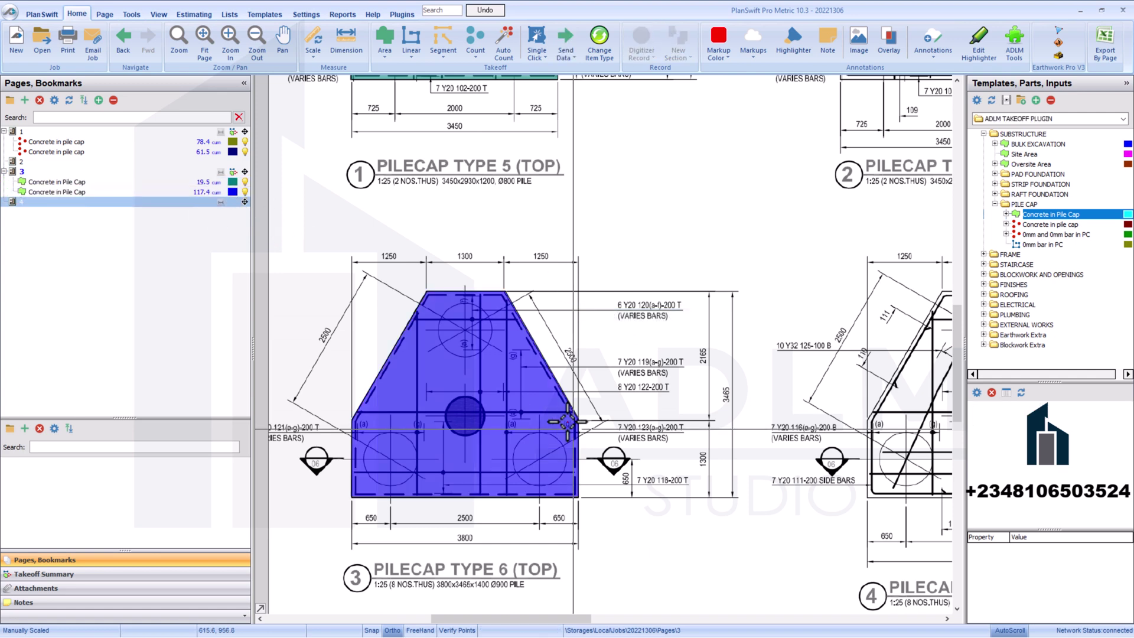
pyautogui.scroll(-3, 526, 345)
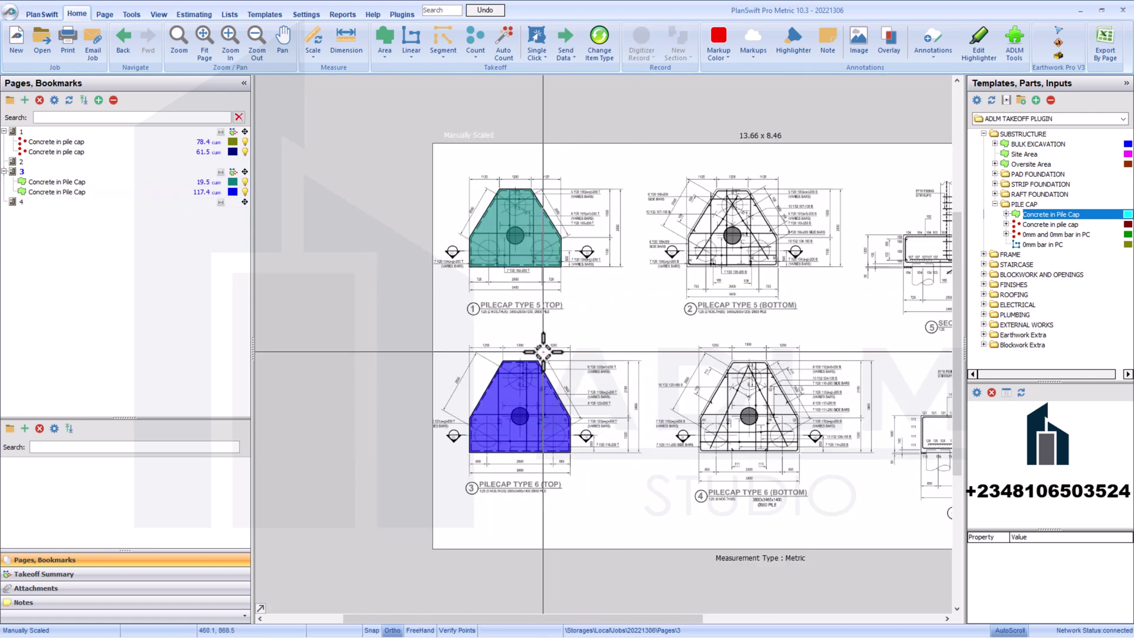
# - Hide the shading of all four pile cap concrete takeoffs on pages 1 and 3
pyautogui.click(247, 142)
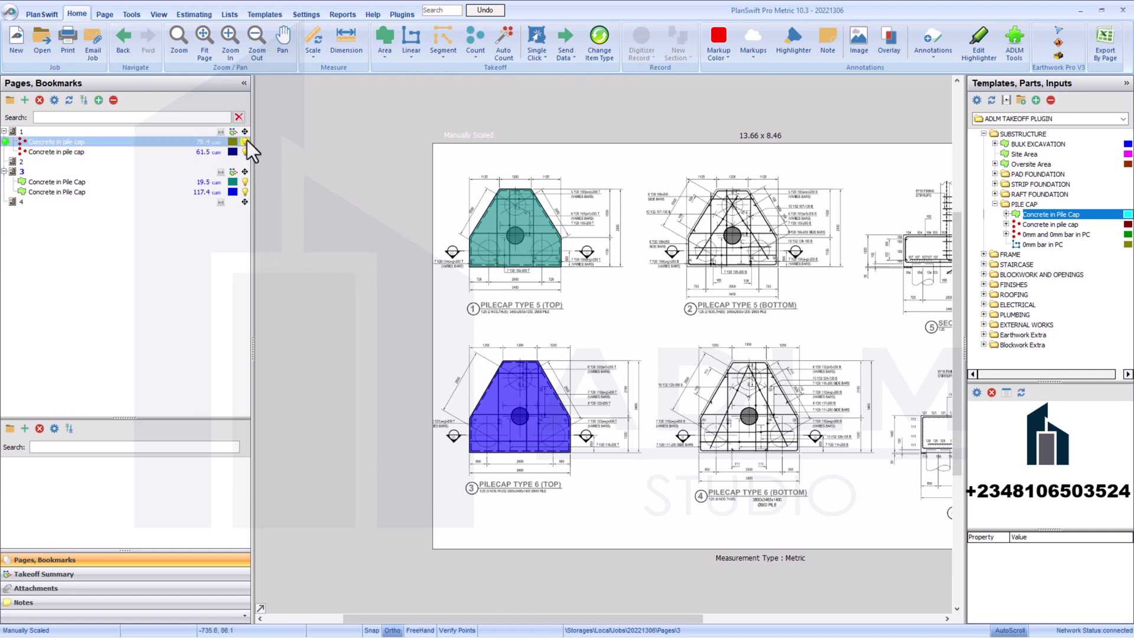
pyautogui.click(247, 151)
pyautogui.click(247, 175)
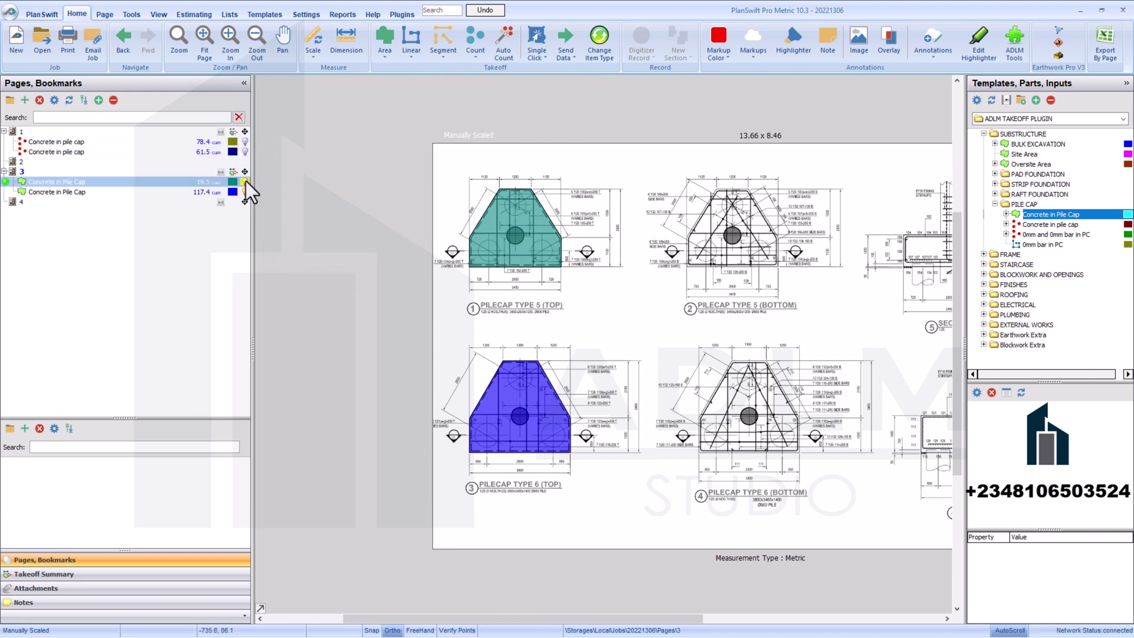
pyautogui.click(246, 181)
pyautogui.click(246, 191)
# - In the Takeoff Summary, review Formwork to Pile Cap, Formwork to Soffit, concrete and Blinding quantities
pyautogui.click(73, 570)
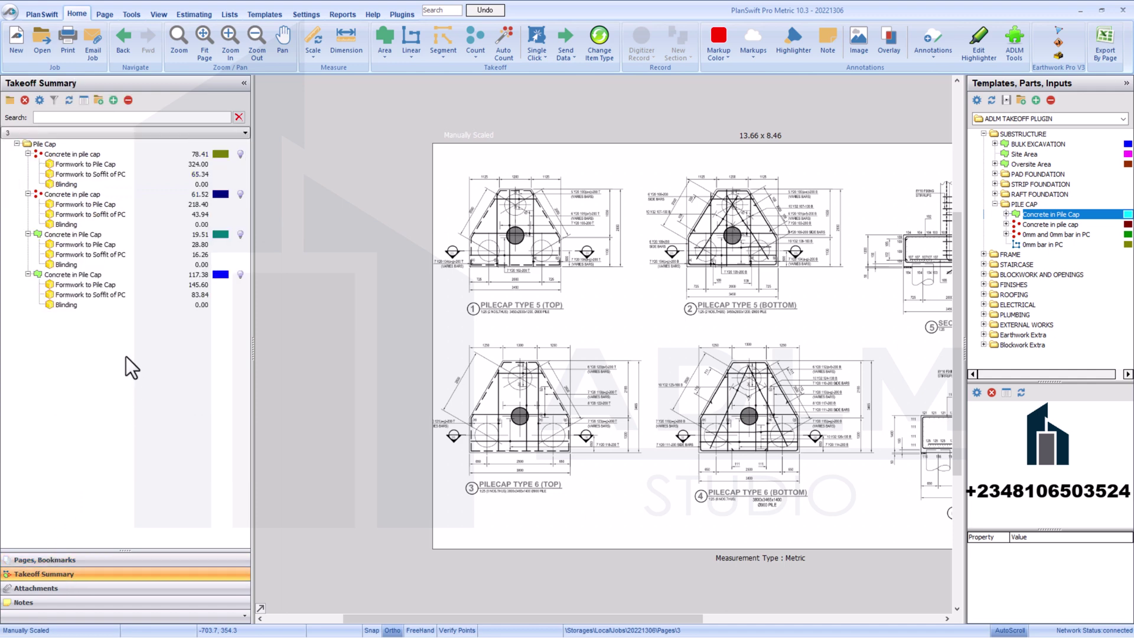
pyautogui.click(45, 144)
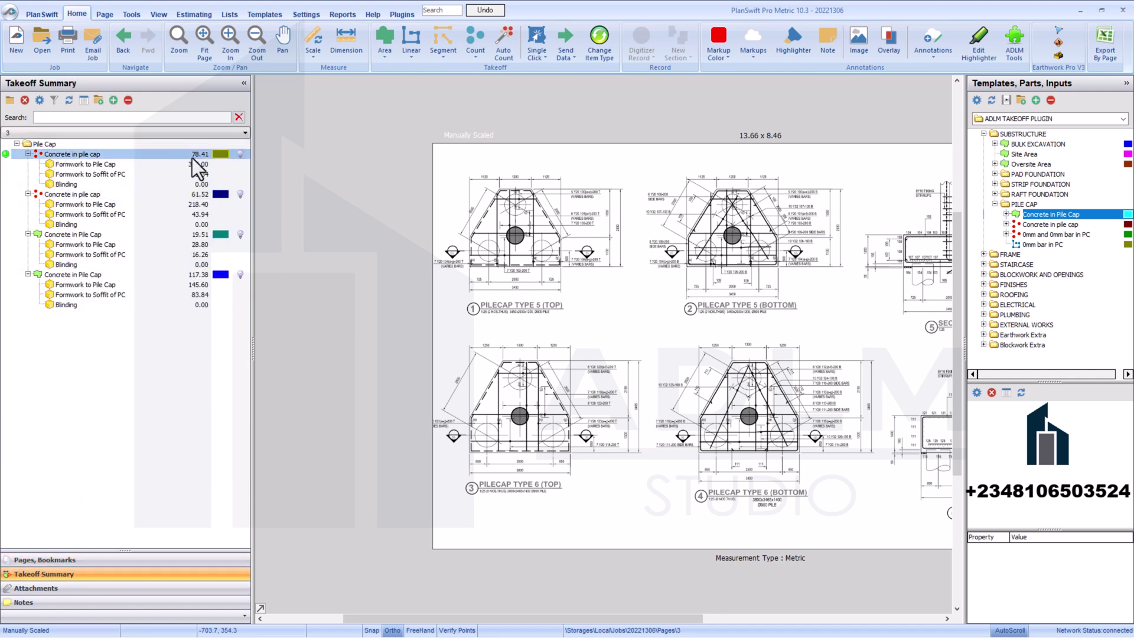
pyautogui.click(134, 165)
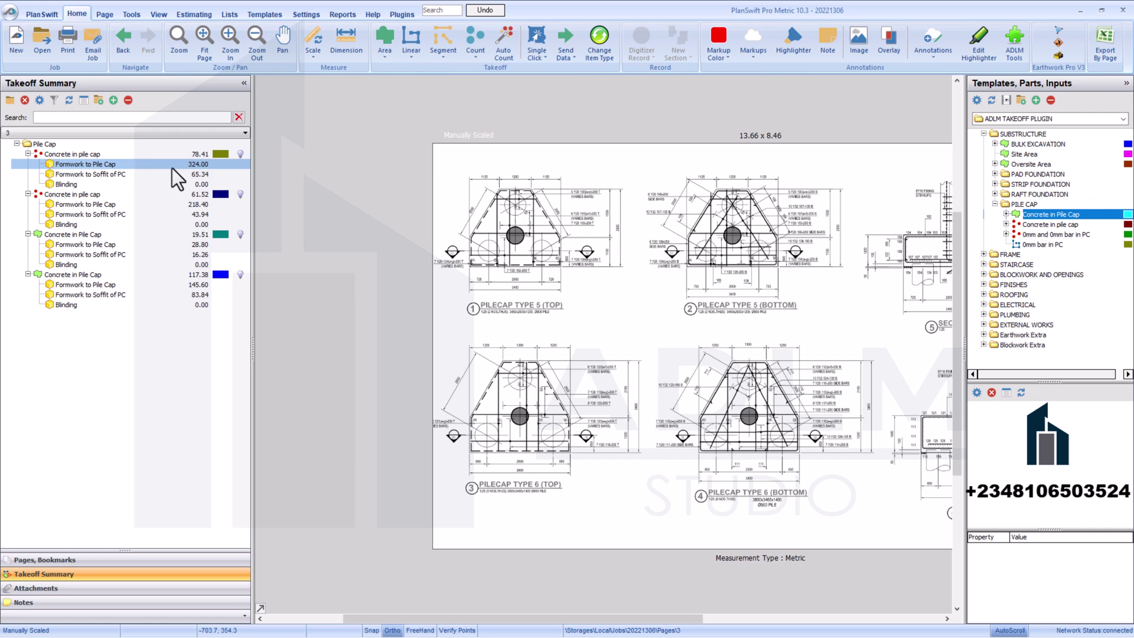
pyautogui.click(112, 174)
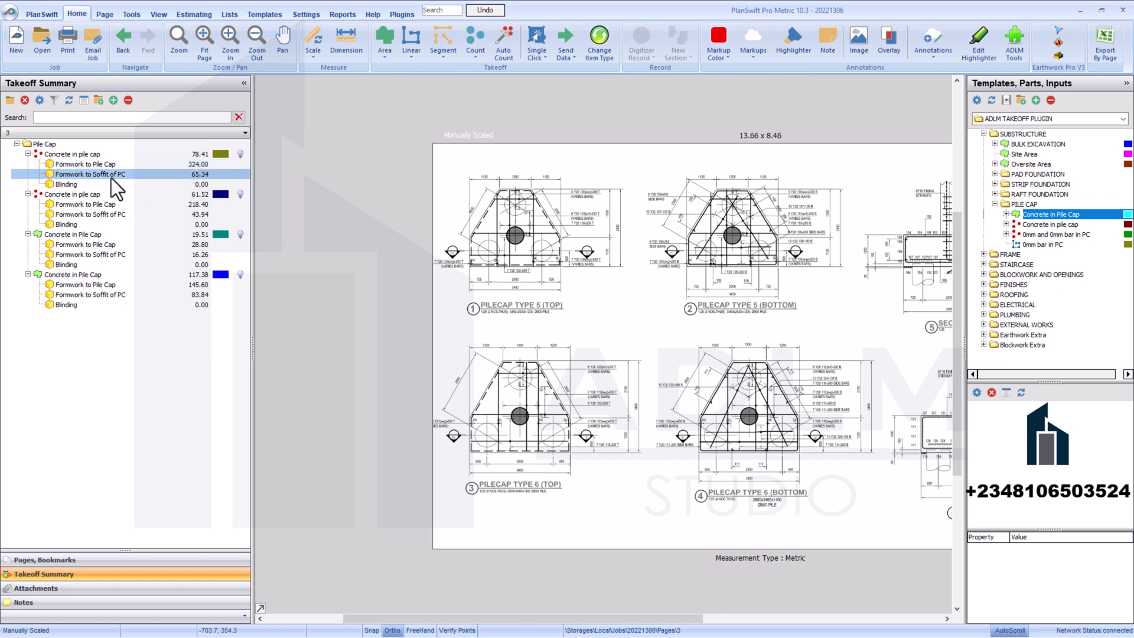
pyautogui.click(191, 193)
pyautogui.click(184, 185)
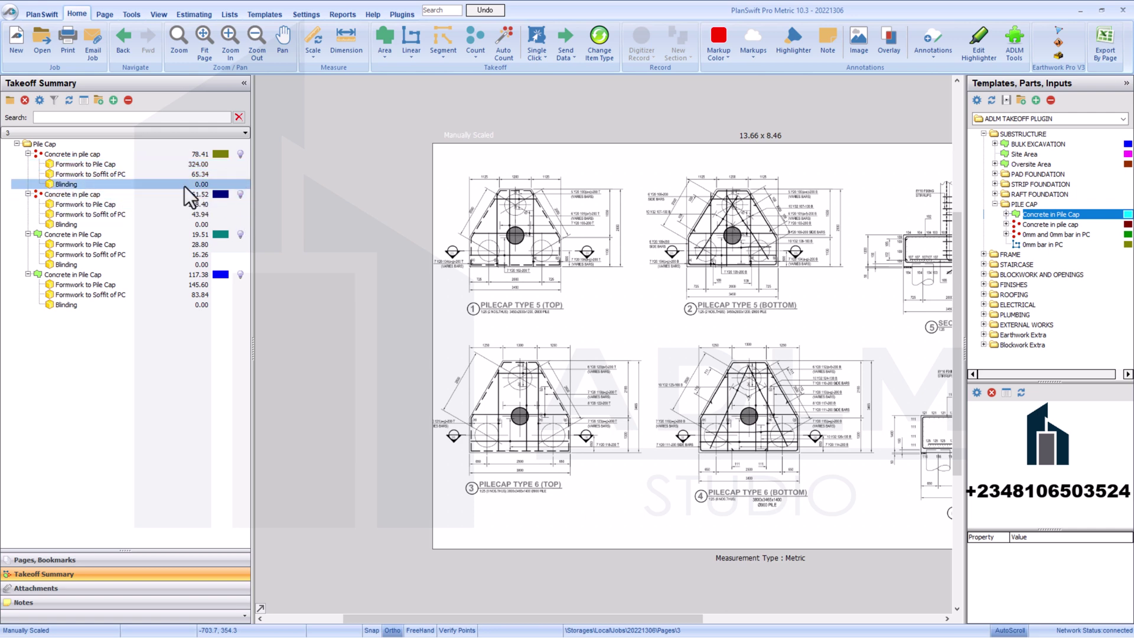
# - Jump to page 1 from the first Concrete in pile cap item and zoom in
pyautogui.click(180, 148)
pyautogui.click(179, 155)
pyautogui.rightClick(179, 155)
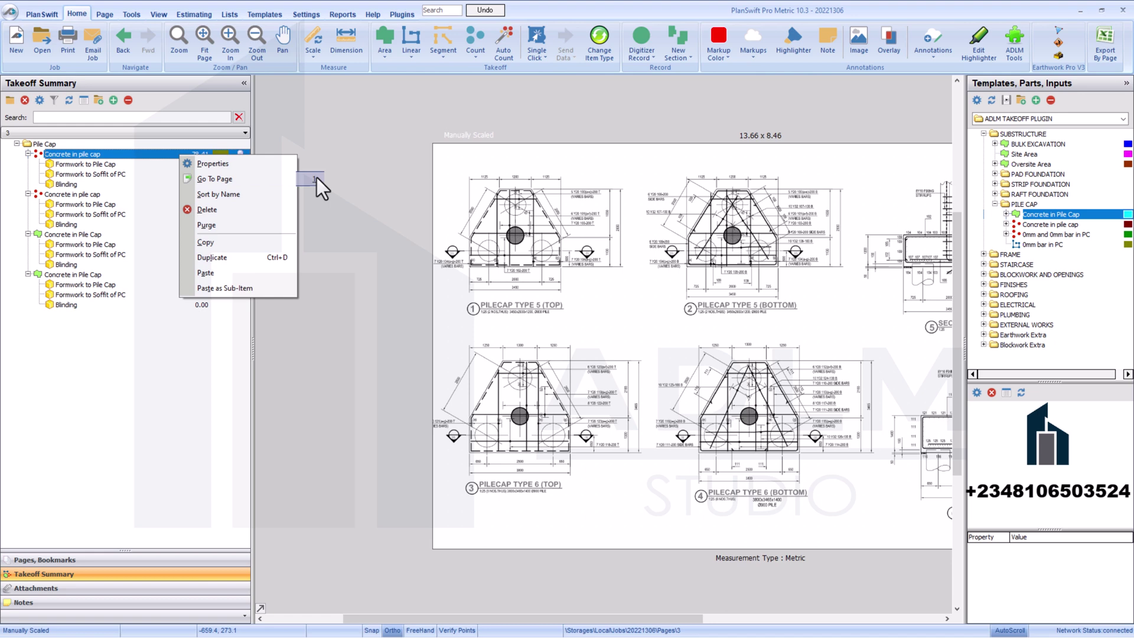
pyautogui.click(316, 178)
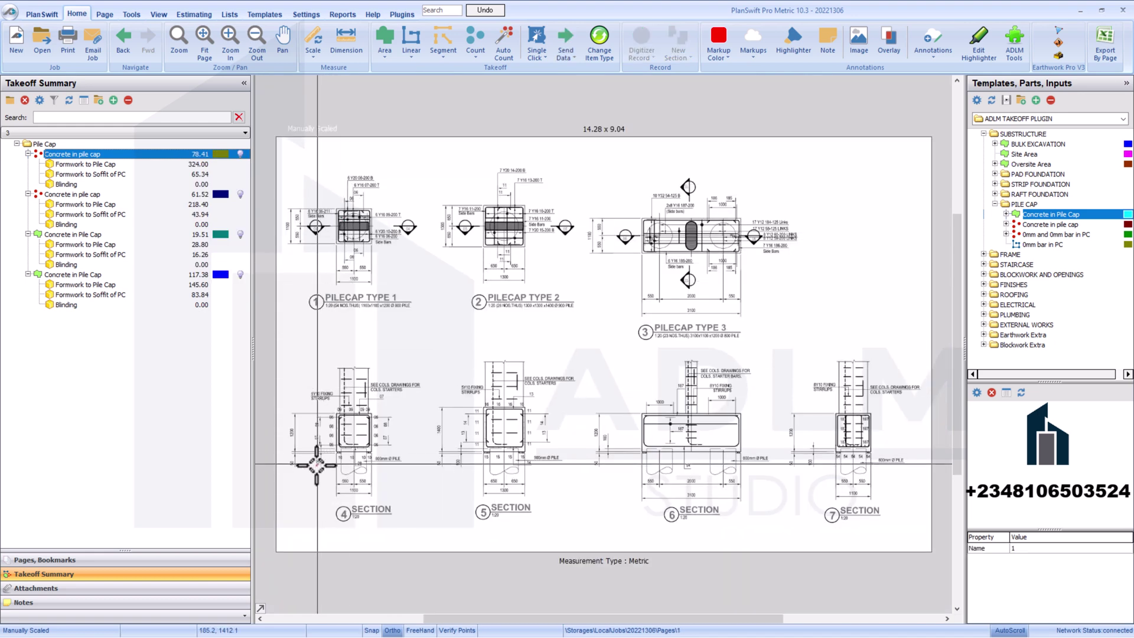
pyautogui.scroll(6, 299, 473)
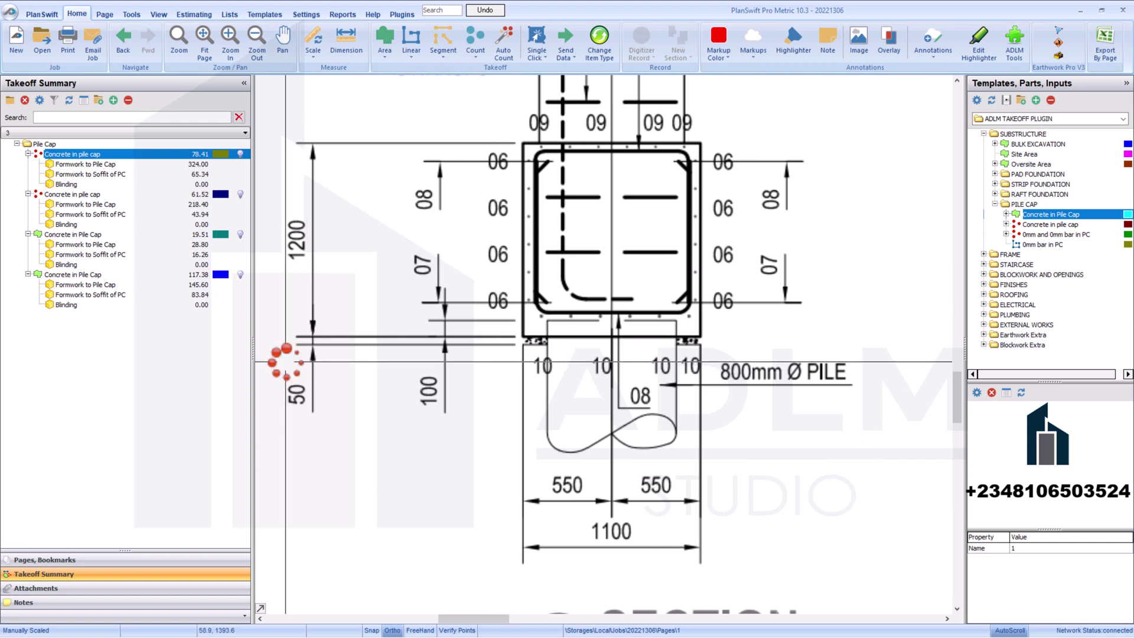
# - Set the first two Blinding items to 0.05 m thickness, giving 3.27 and 2.20
pyautogui.click(118, 183)
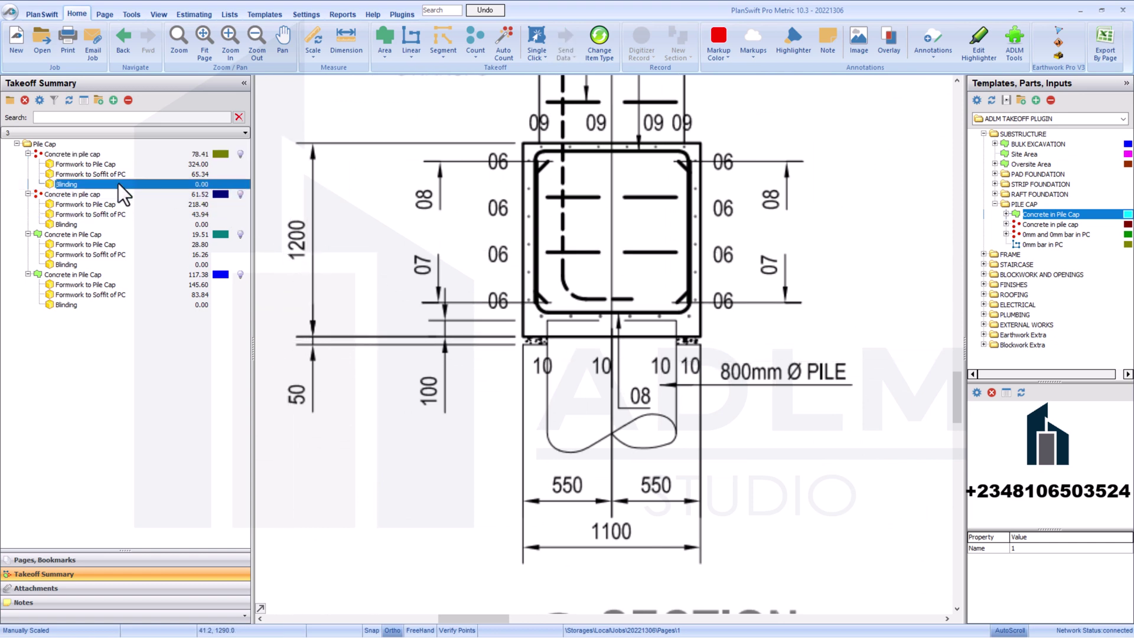
pyautogui.doubleClick(118, 183)
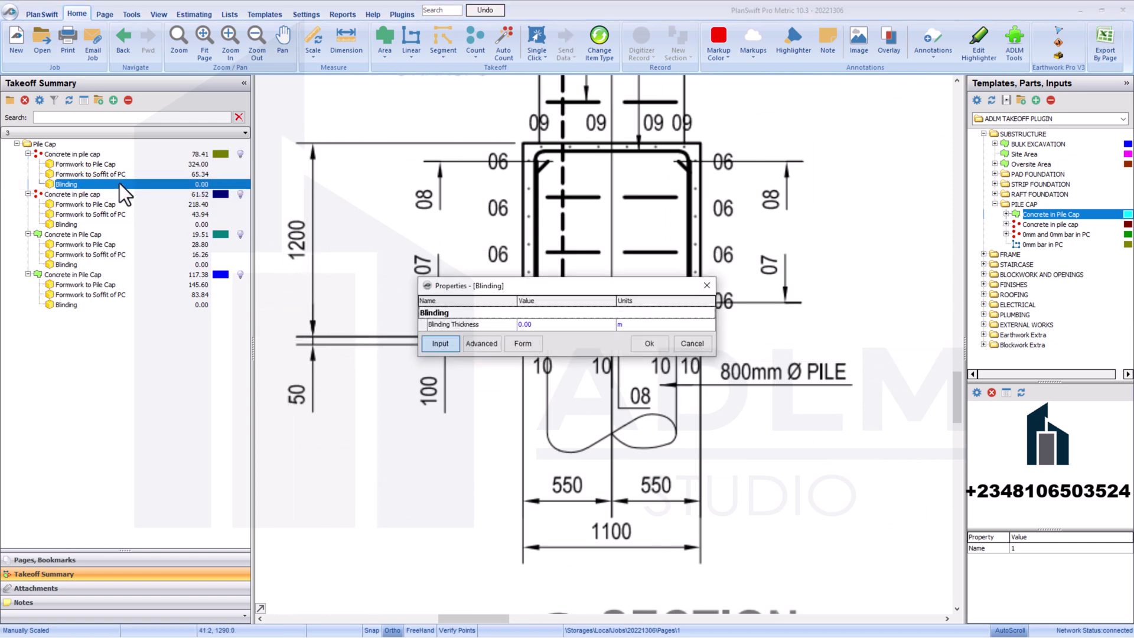
pyautogui.click(603, 324)
pyautogui.click(609, 324)
pyautogui.click(566, 335)
pyautogui.click(641, 343)
pyautogui.click(185, 184)
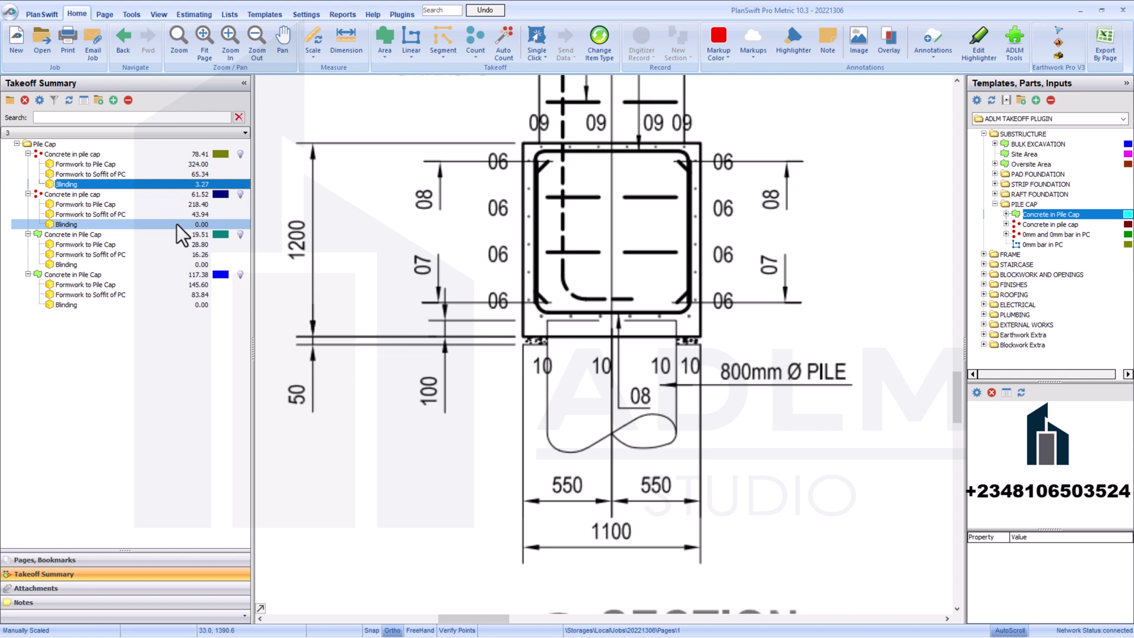
pyautogui.doubleClick(176, 224)
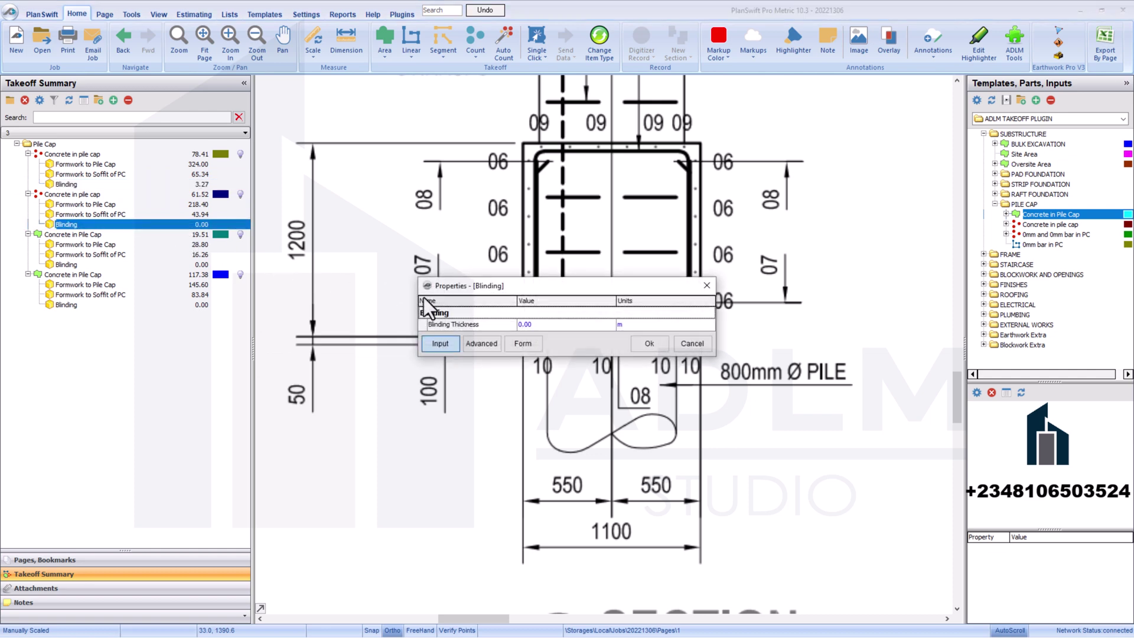
pyautogui.click(605, 326)
pyautogui.click(608, 326)
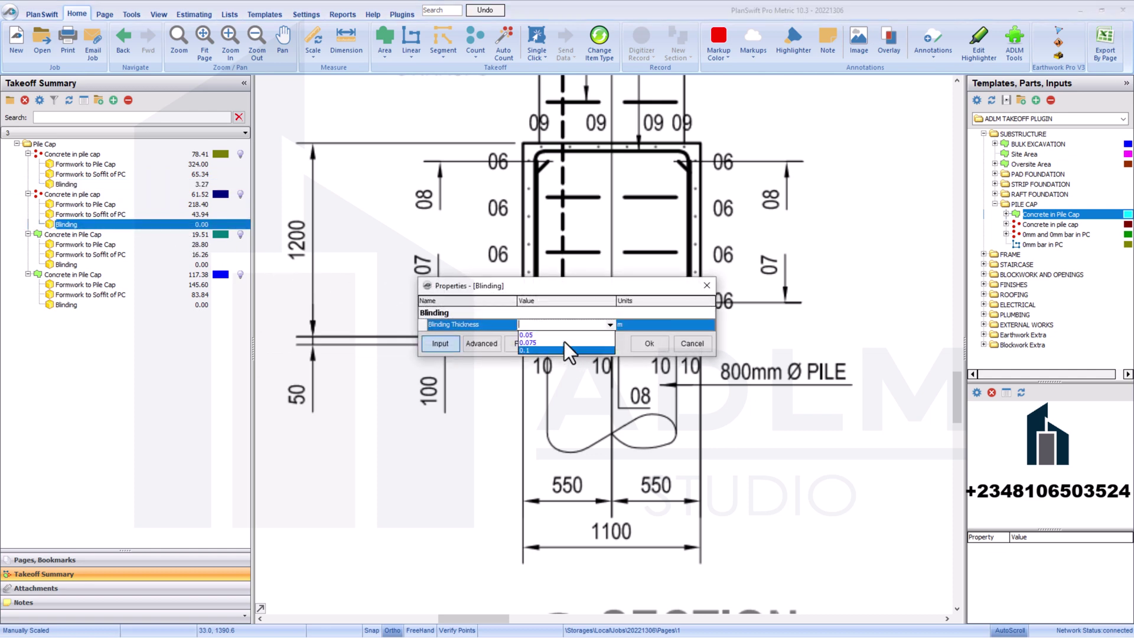
pyautogui.click(564, 334)
pyautogui.click(638, 341)
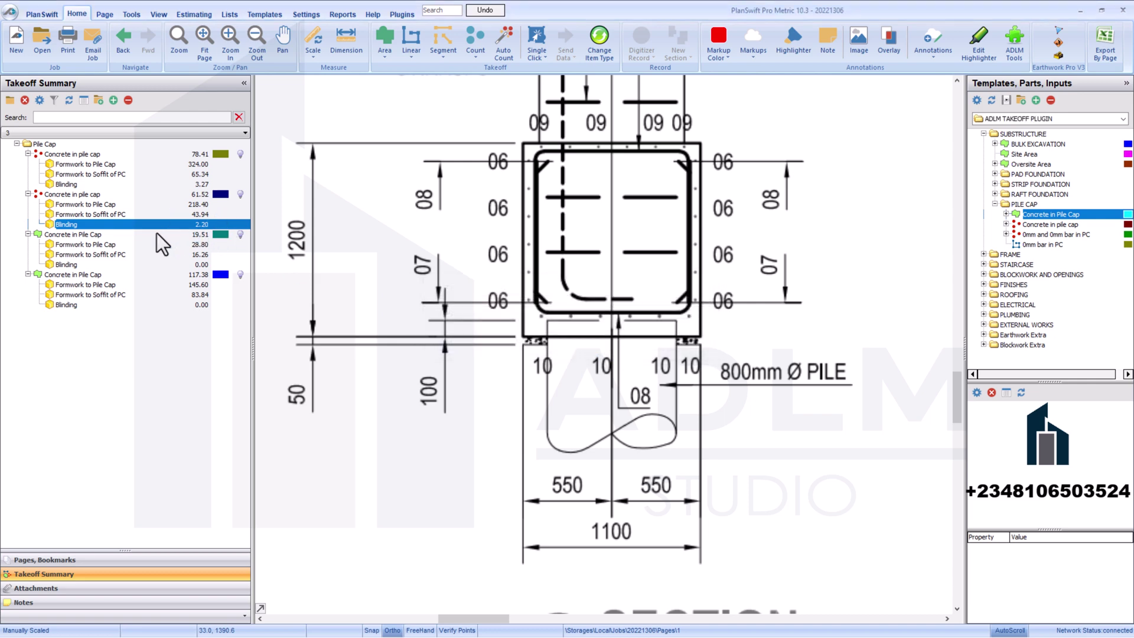
# - Set the third and fourth Blinding items to 0.05 m, giving 0.81 and 4.19
pyautogui.click(134, 264)
pyautogui.doubleClick(134, 265)
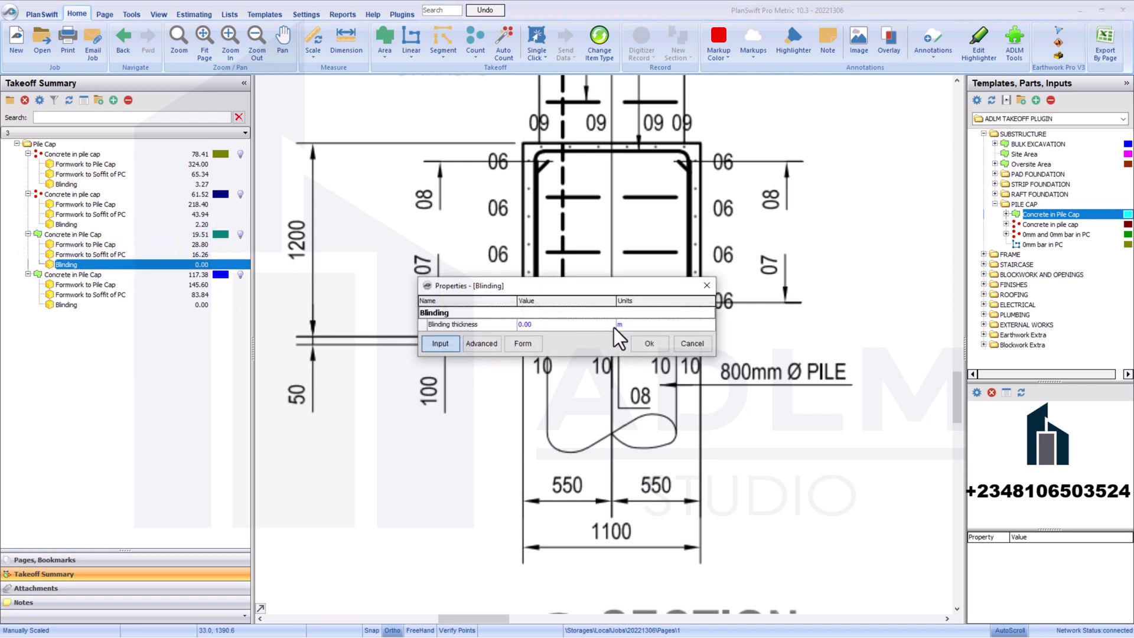
pyautogui.click(613, 327)
pyautogui.click(612, 328)
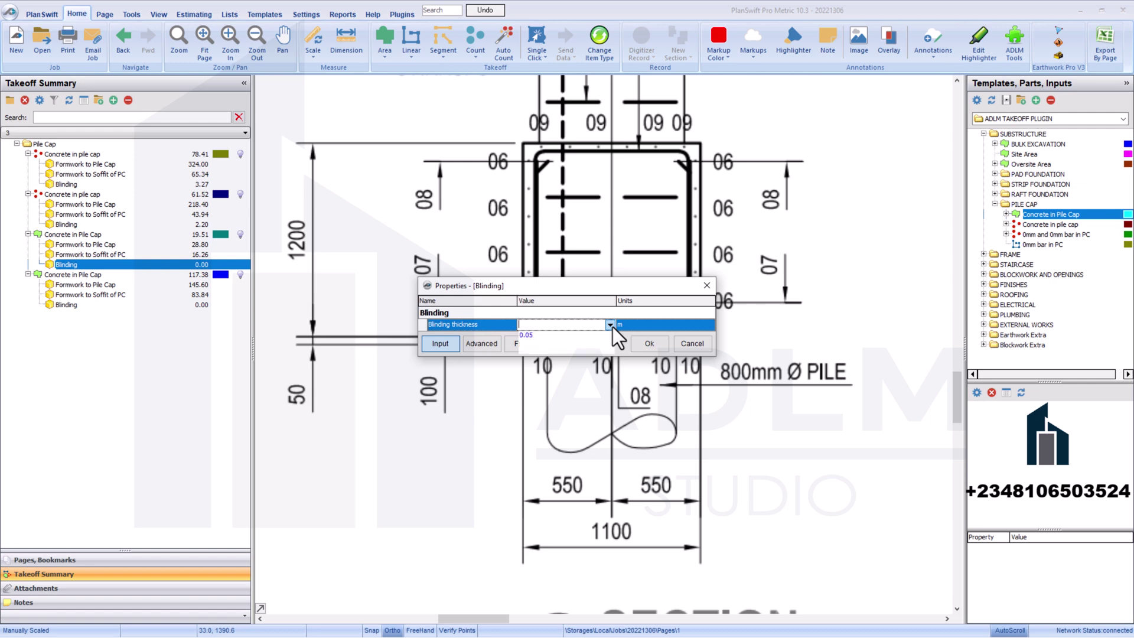
pyautogui.click(542, 335)
pyautogui.click(644, 345)
pyautogui.click(158, 303)
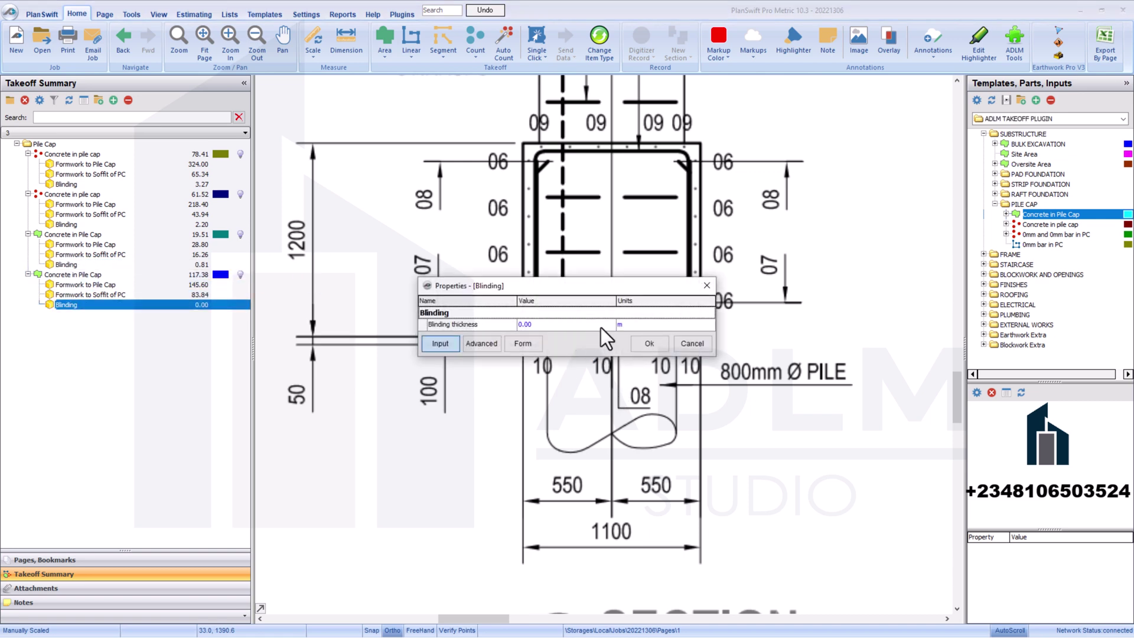
pyautogui.click(601, 328)
pyautogui.click(609, 324)
pyautogui.click(571, 338)
pyautogui.click(652, 343)
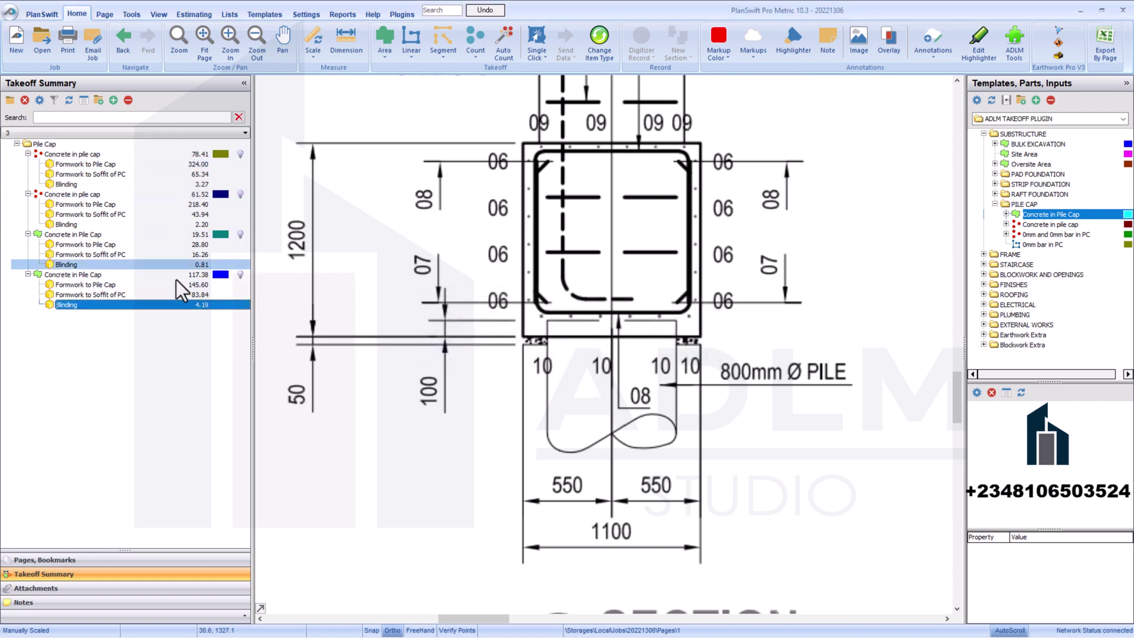
# - Show the Pages list, open page 1 and zoom into the Pilecap Type 1 reinforcement detail
pyautogui.scroll(-3, 567, 277)
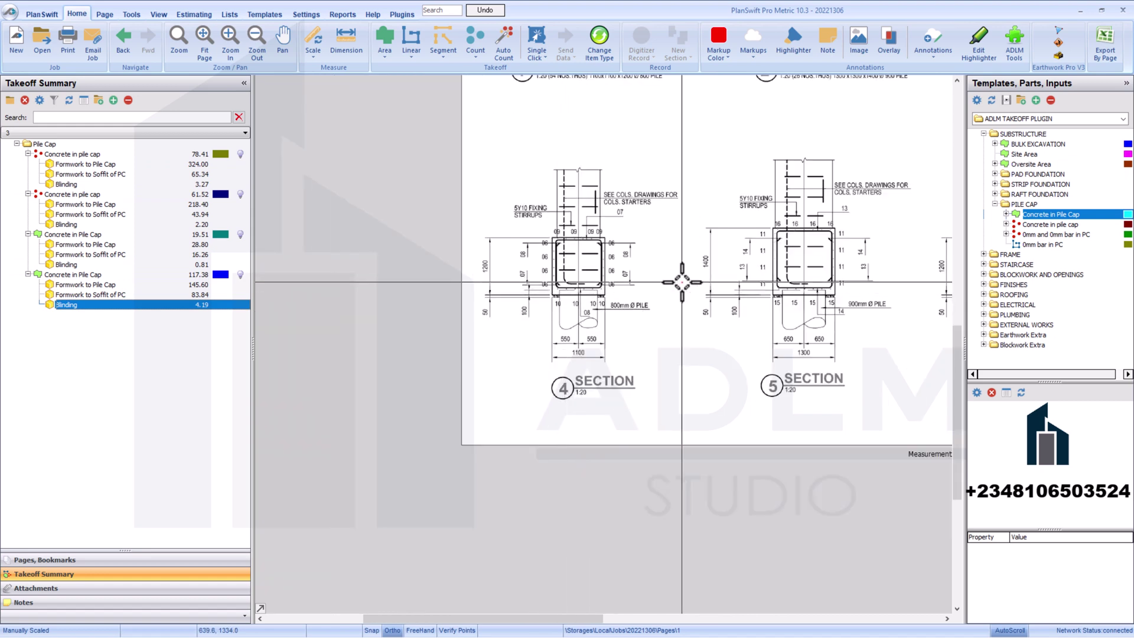
pyautogui.scroll(-2, 682, 283)
pyautogui.scroll(2, 531, 296)
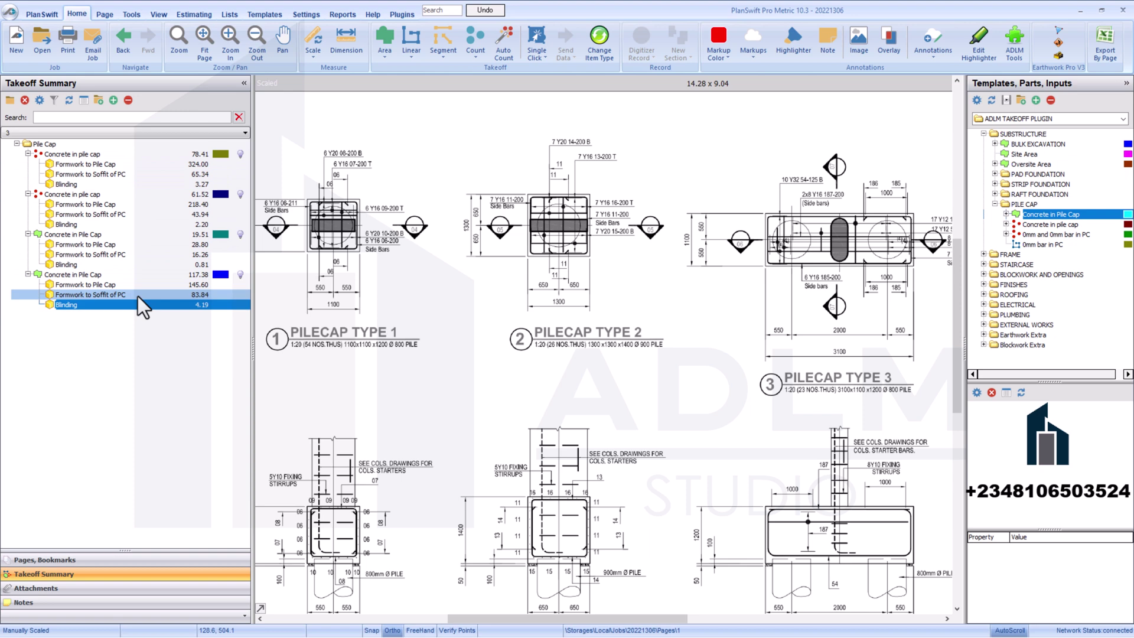
pyautogui.click(112, 561)
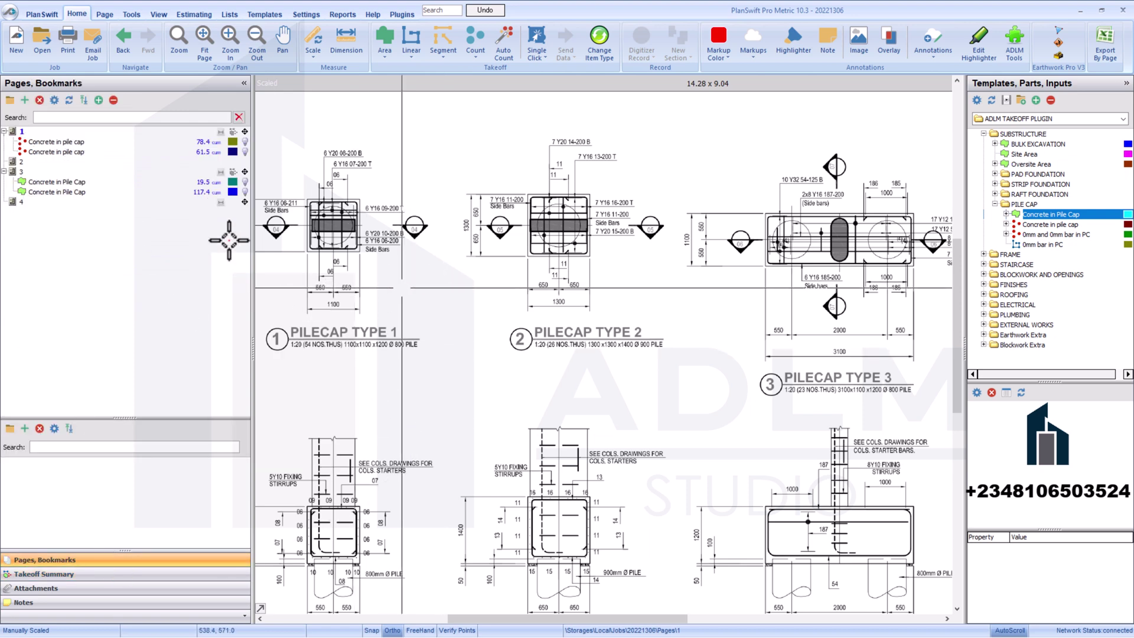
pyautogui.click(76, 132)
pyautogui.scroll(3, 299, 242)
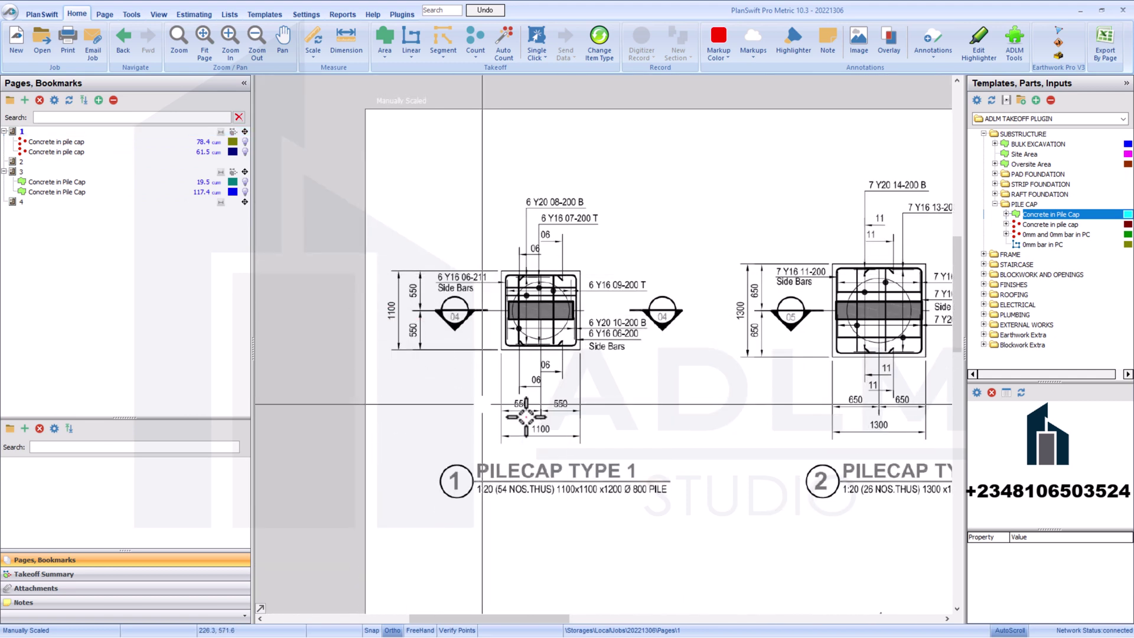
pyautogui.scroll(2, 483, 241)
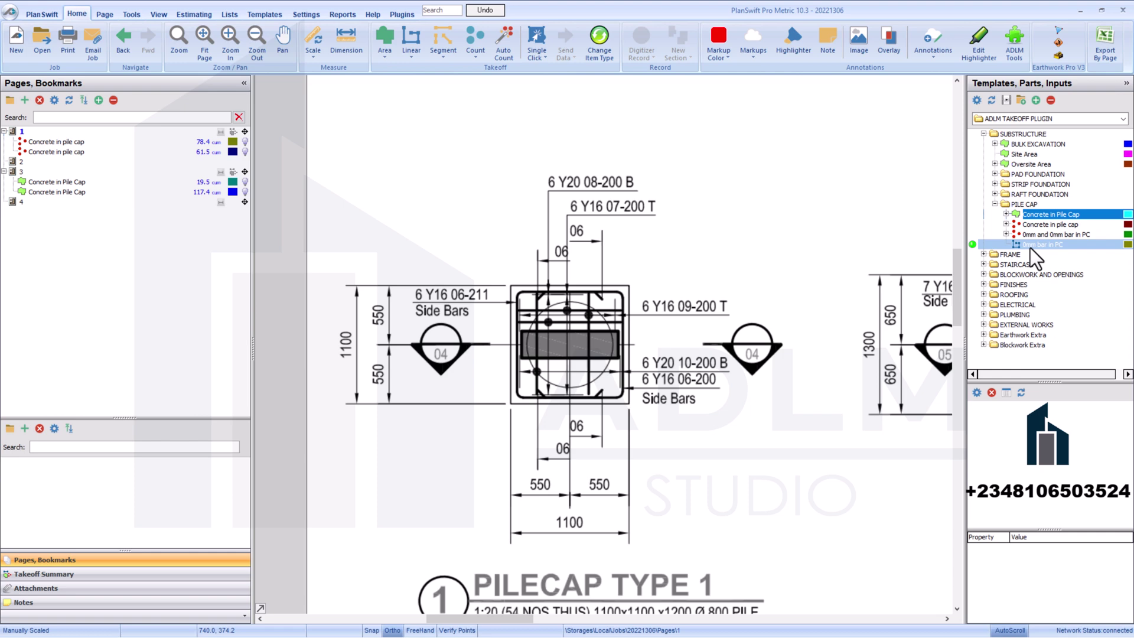
# - Give the 0mm bar in PC item 6 bars and 54 floors, then confirm
pyautogui.doubleClick(973, 245)
pyautogui.moveTo(532, 263)
pyautogui.mouseDown()
pyautogui.moveTo(842, 200)
pyautogui.moveTo(797, 175)
pyautogui.mouseUp()
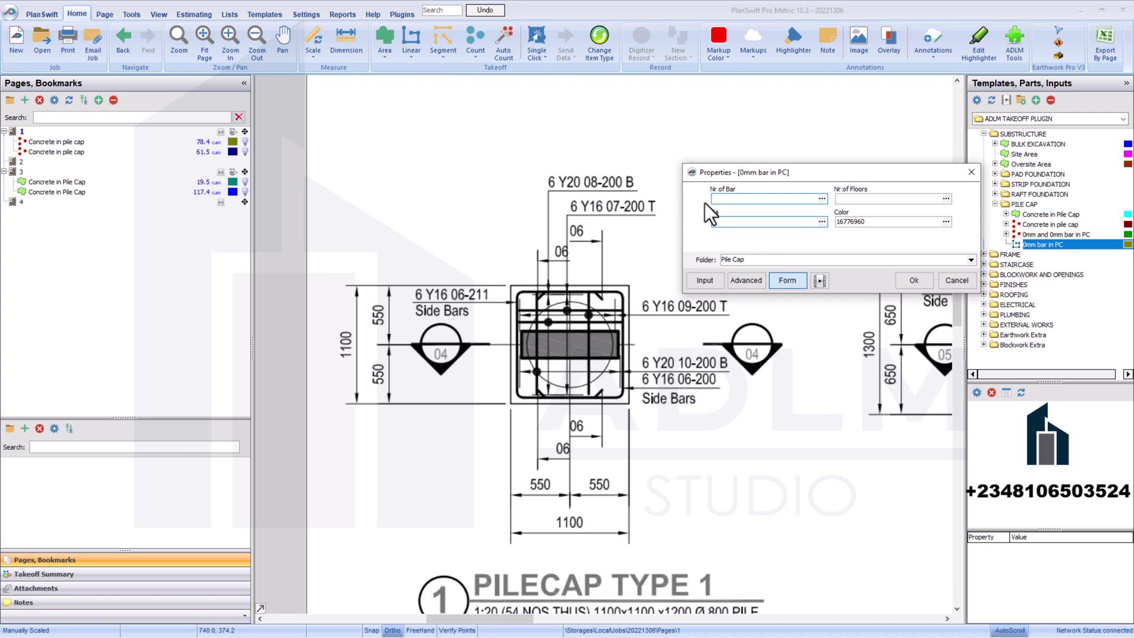
pyautogui.write('6')
pyautogui.click(861, 199)
pyautogui.write('54')
pyautogui.click(911, 283)
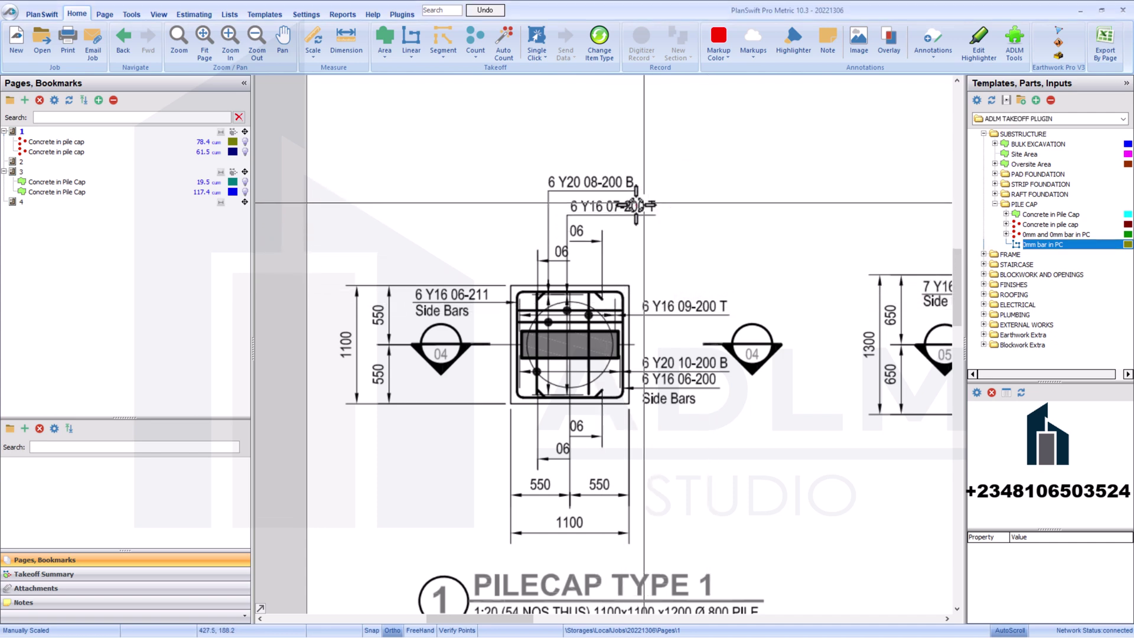
# - Trace the first horizontal 16mm bar run across the top of the pile cap
pyautogui.click(575, 275)
pyautogui.scroll(3, 575, 275)
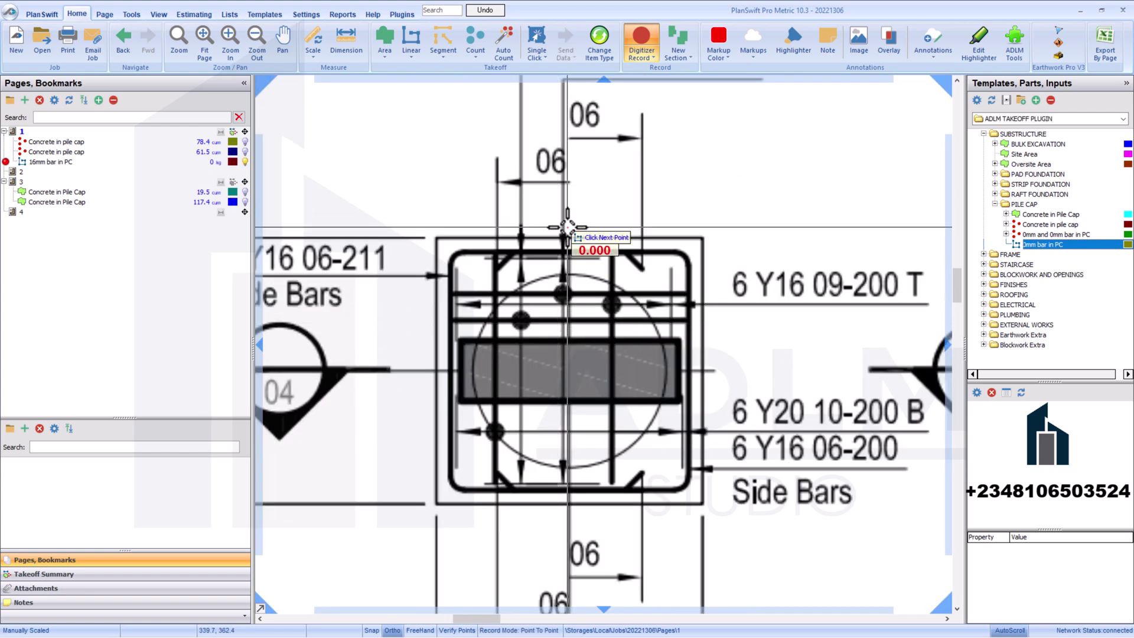
pyautogui.scroll(-1, 591, 236)
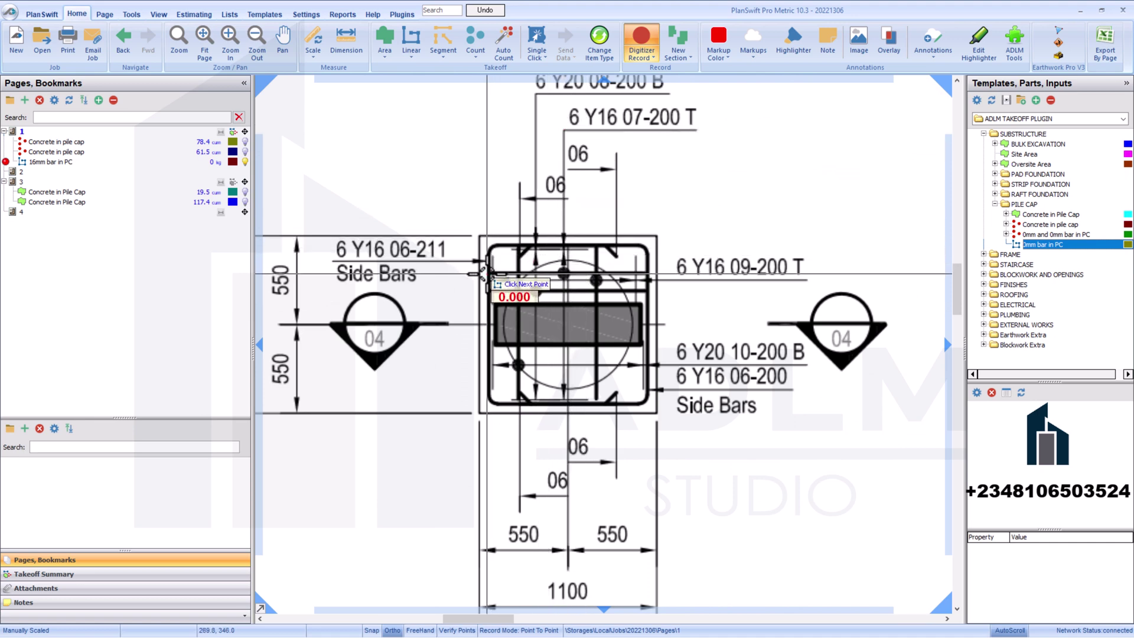
pyautogui.click(645, 273)
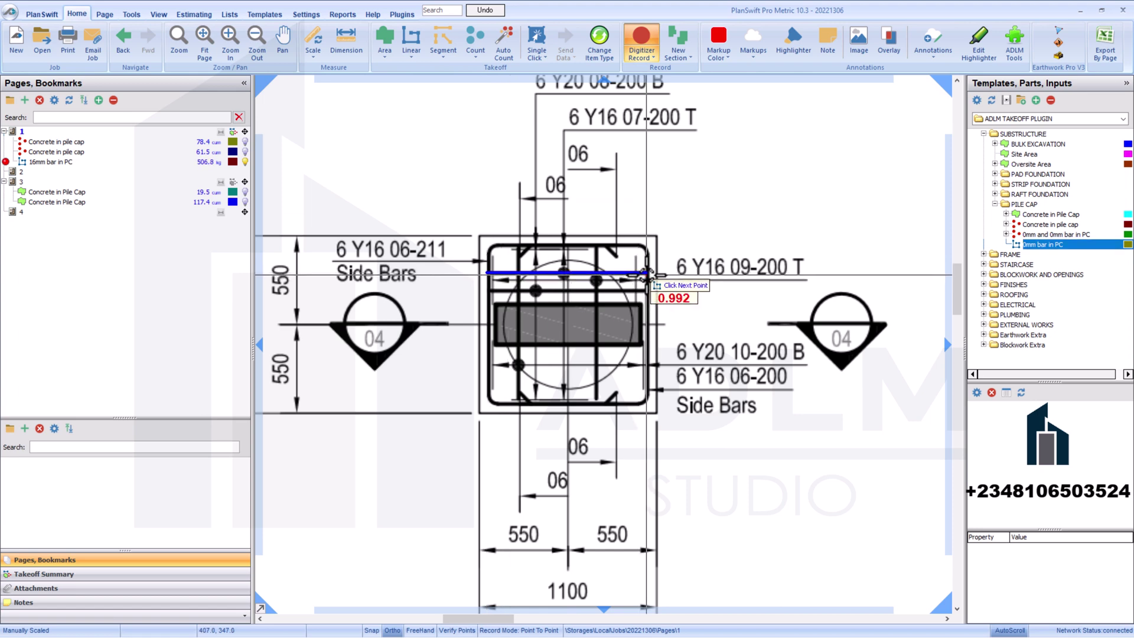
pyautogui.doubleClick(645, 273)
pyautogui.scroll(-3, 583, 312)
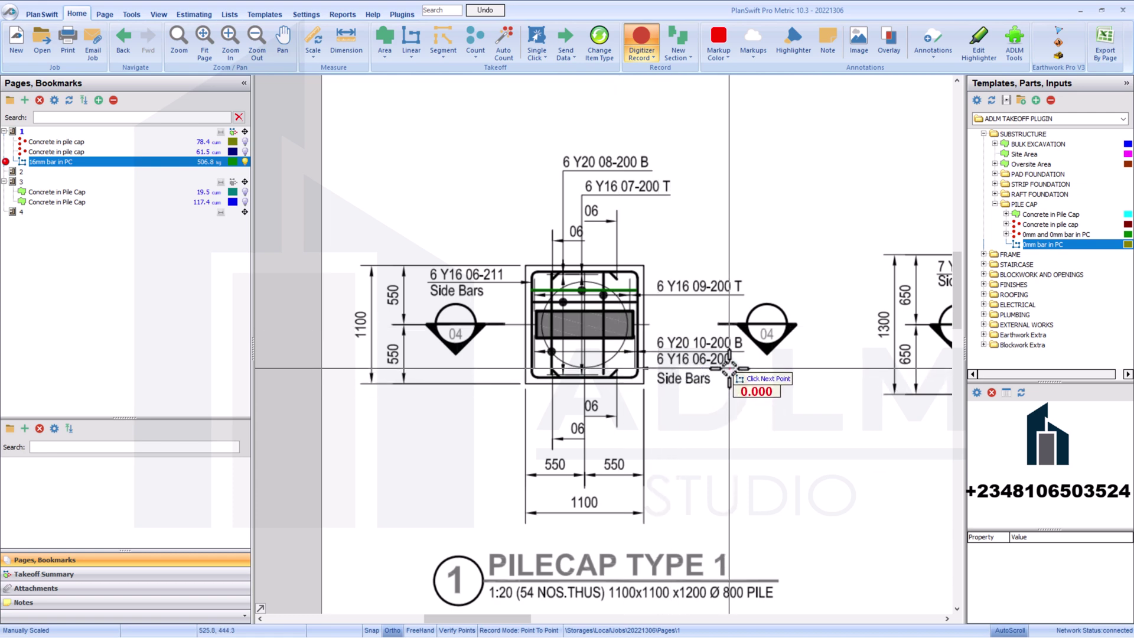
pyautogui.scroll(2, 662, 361)
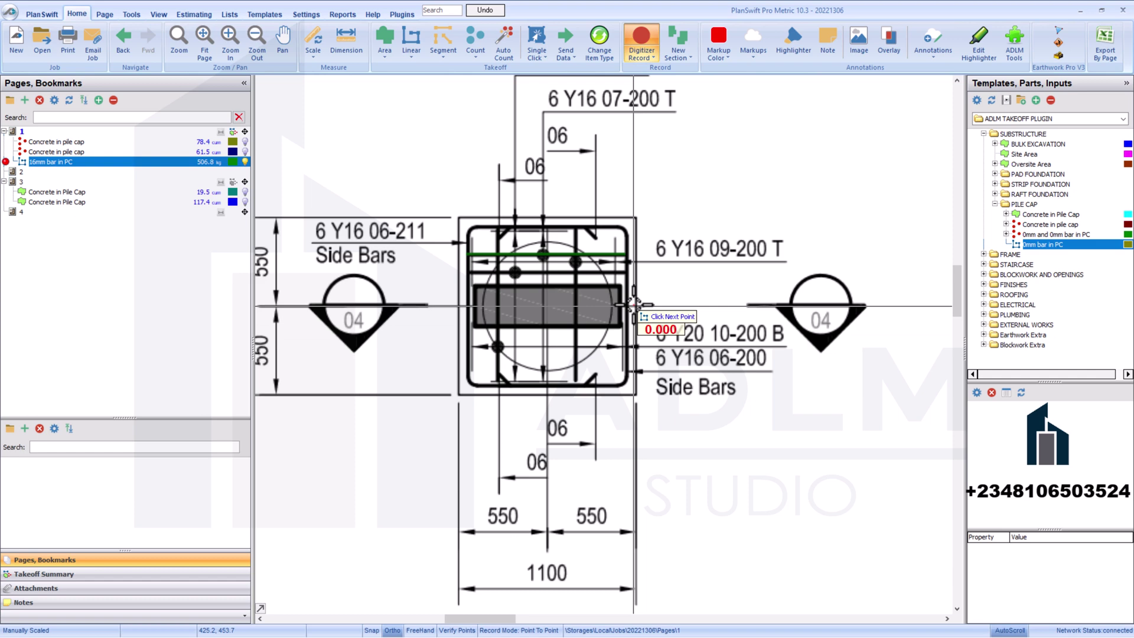
# - Trace the left vertical bar and the top bar between the pile cap's corners
pyautogui.click(498, 380)
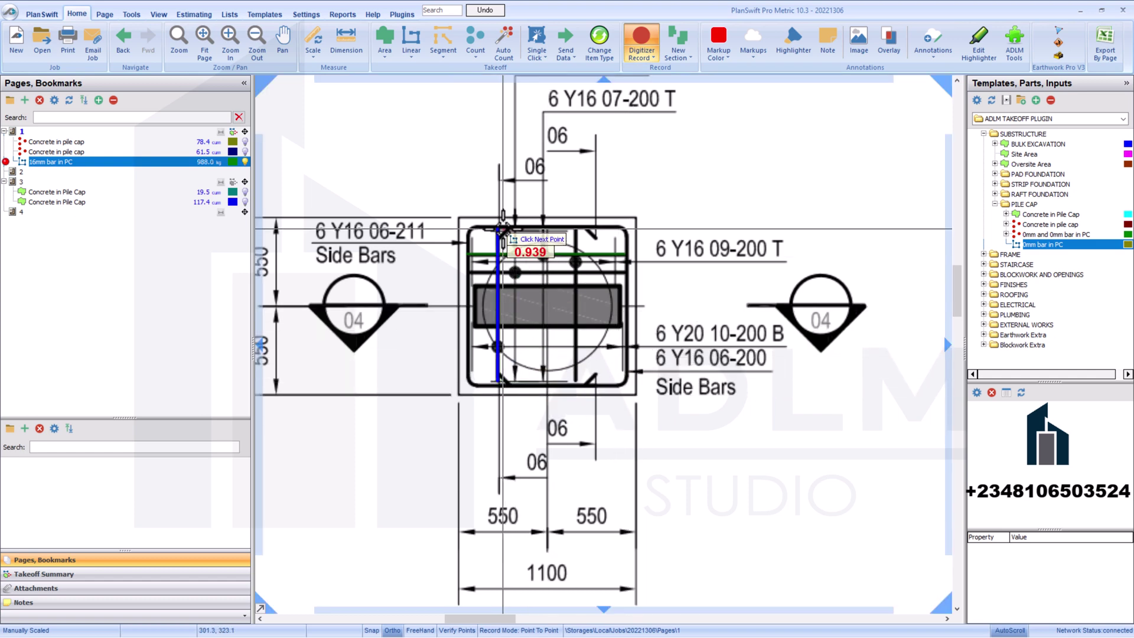
pyautogui.click(500, 227)
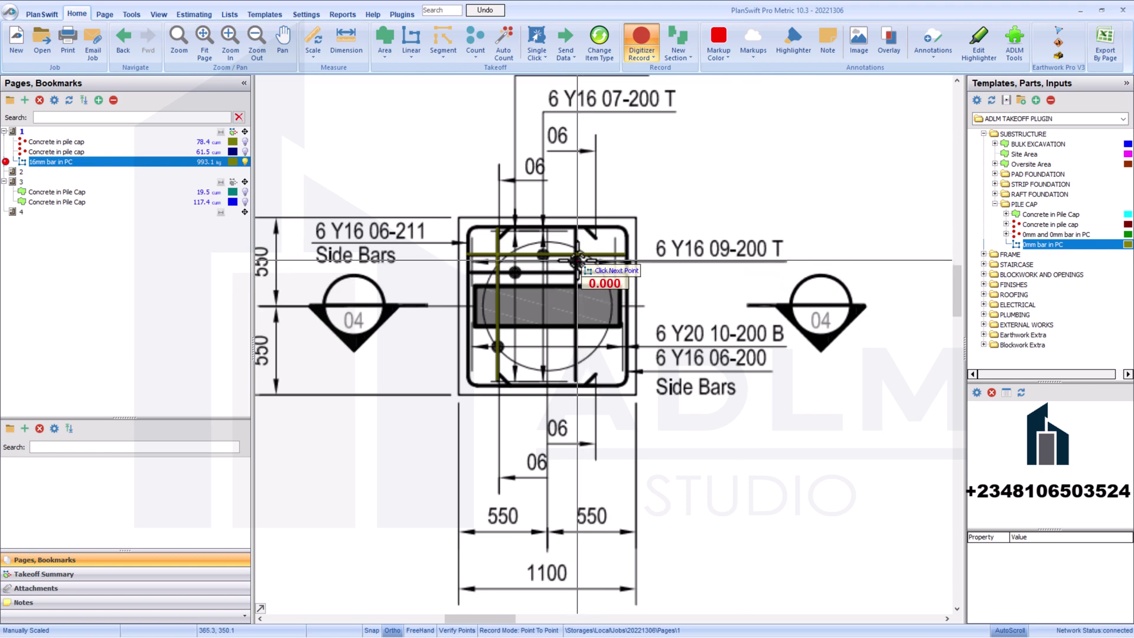
pyautogui.click(574, 228)
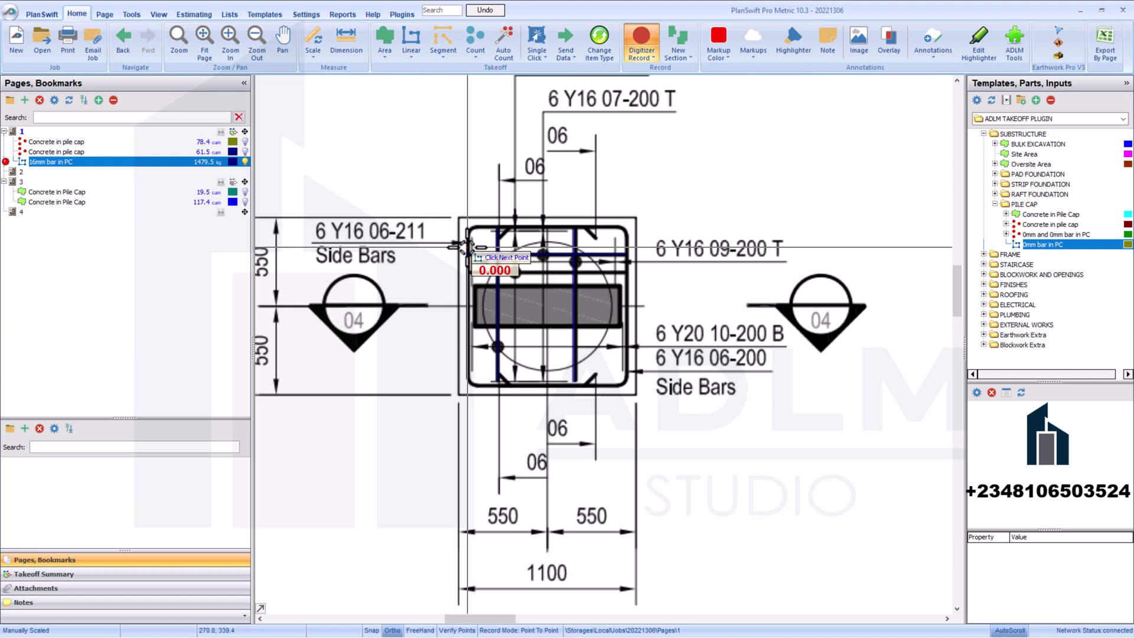
pyautogui.click(597, 236)
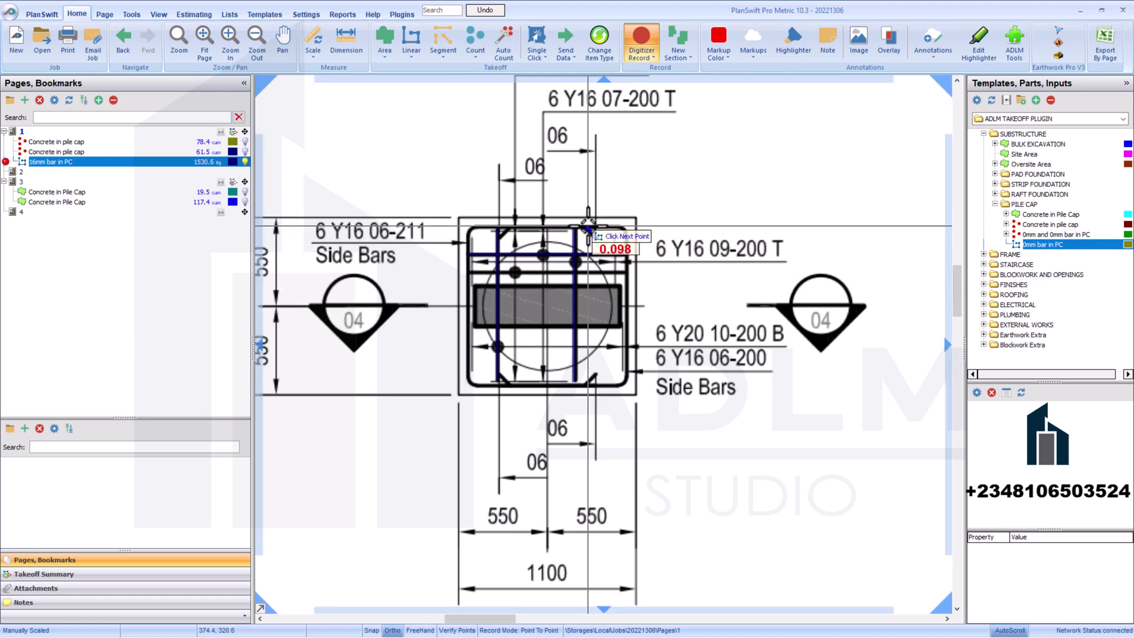
pyautogui.click(480, 226)
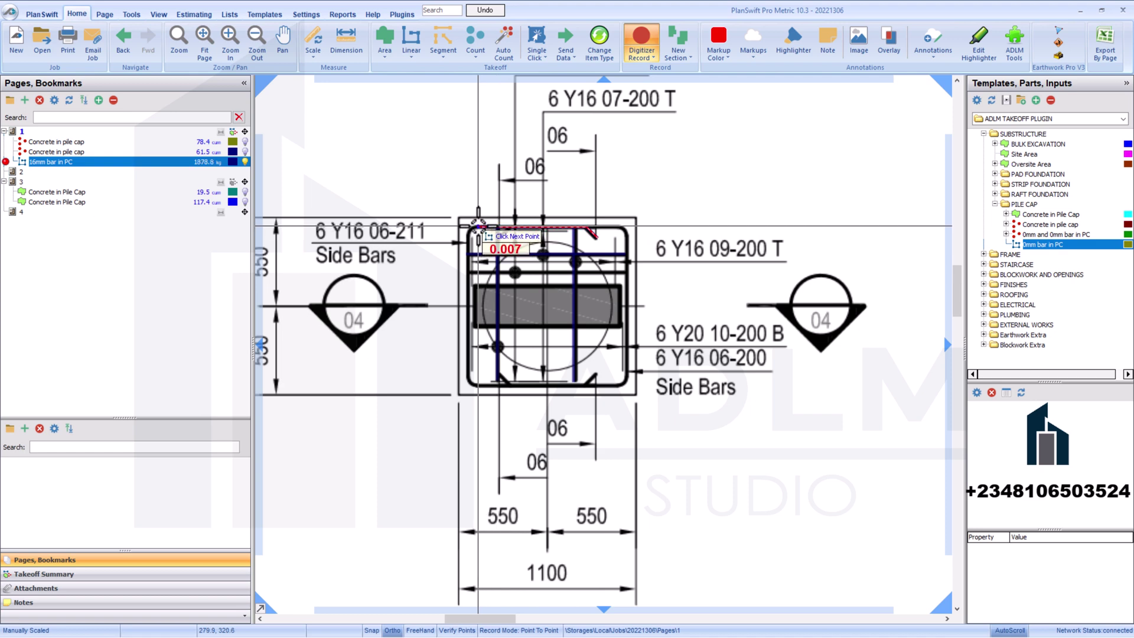
pyautogui.scroll(5, 478, 226)
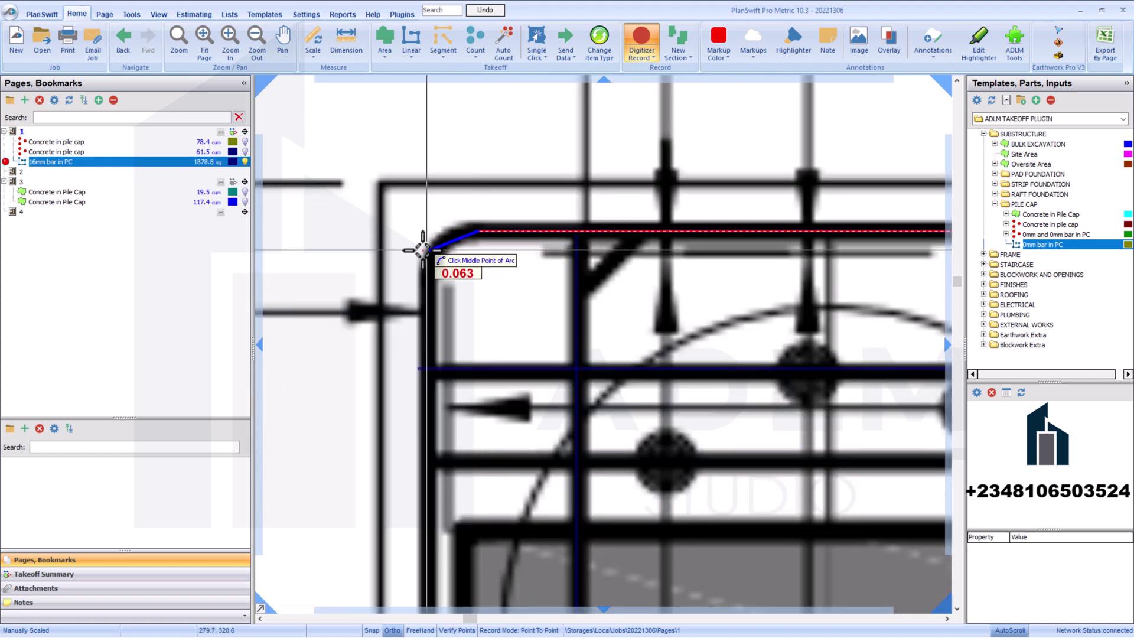
# - Trace the bar around the curved left corner and the lower-left bend
pyautogui.click(421, 272)
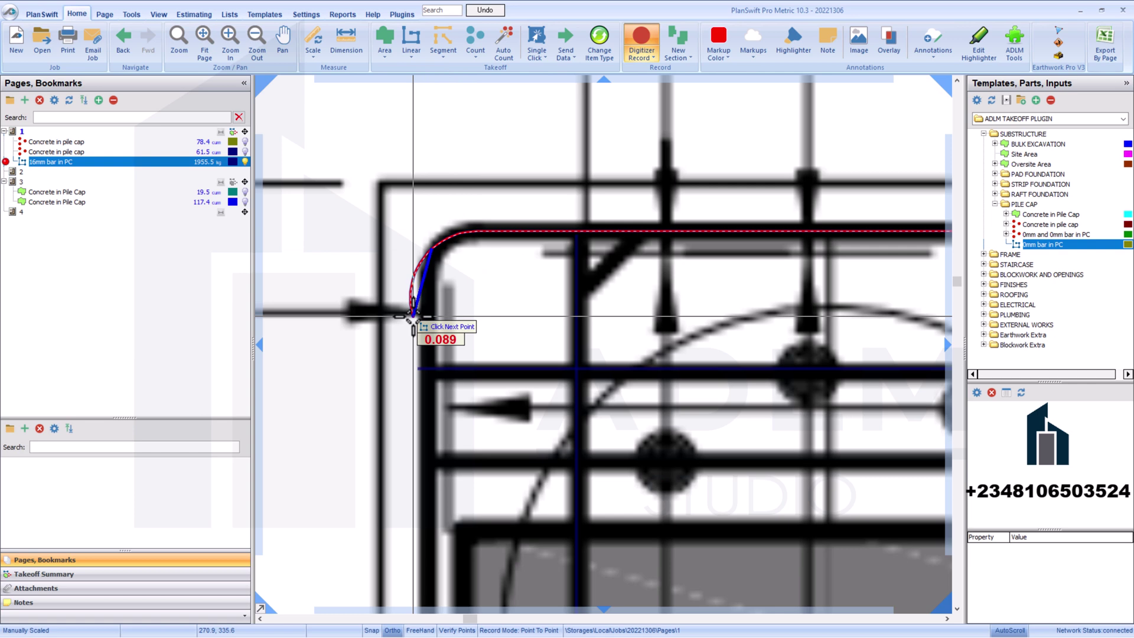
pyautogui.click(425, 280)
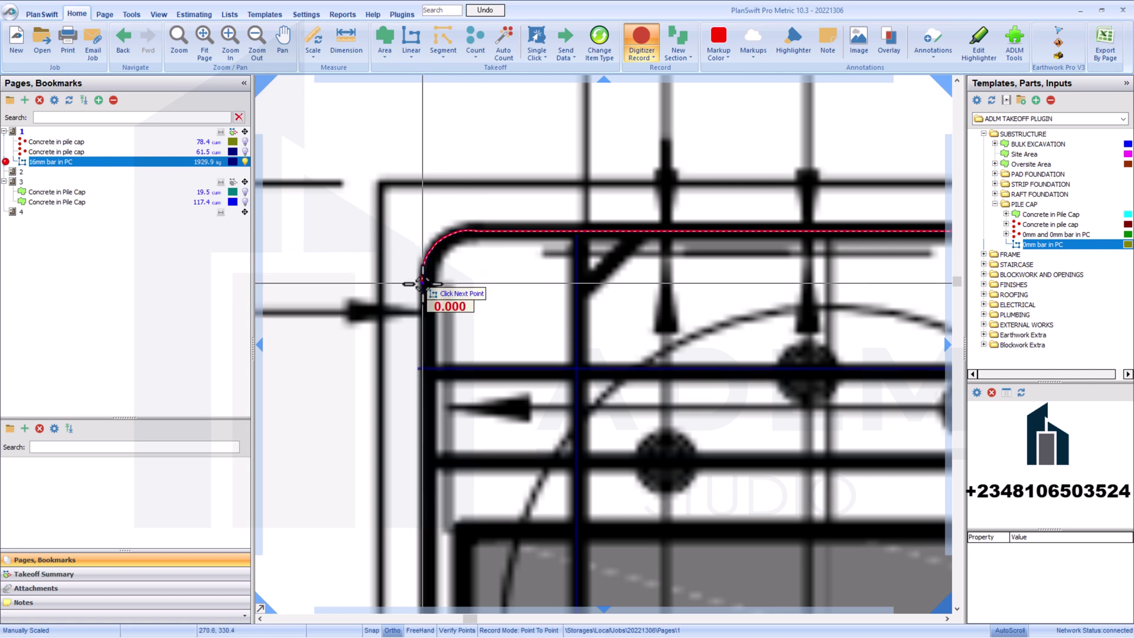
pyautogui.scroll(-5, 425, 281)
pyautogui.scroll(5, 438, 519)
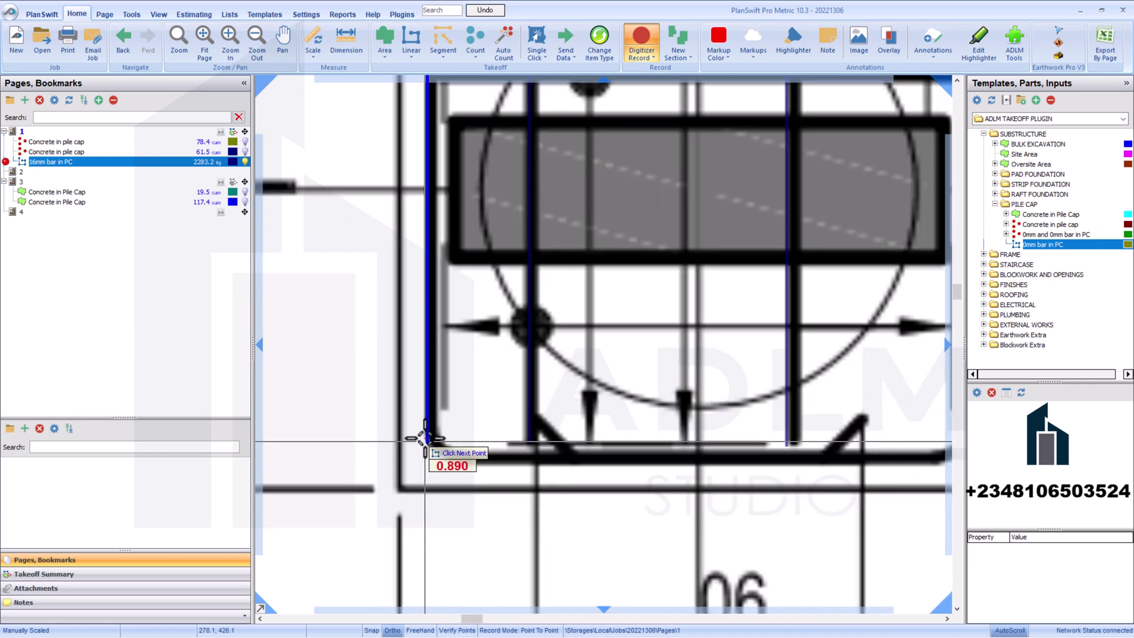
pyautogui.click(427, 423)
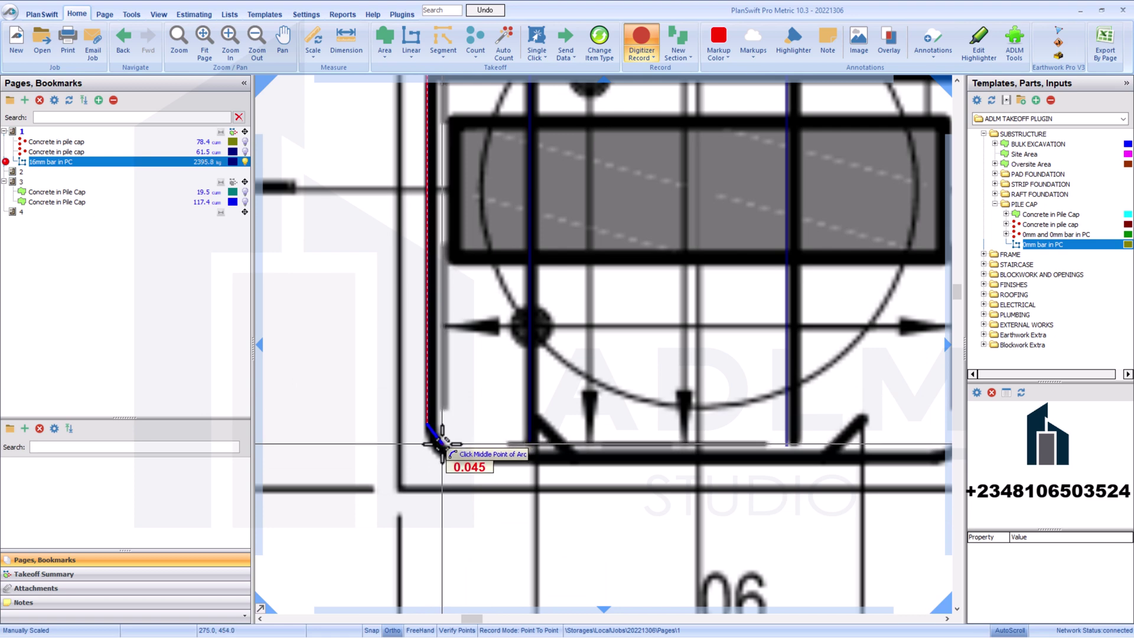
pyautogui.click(442, 447)
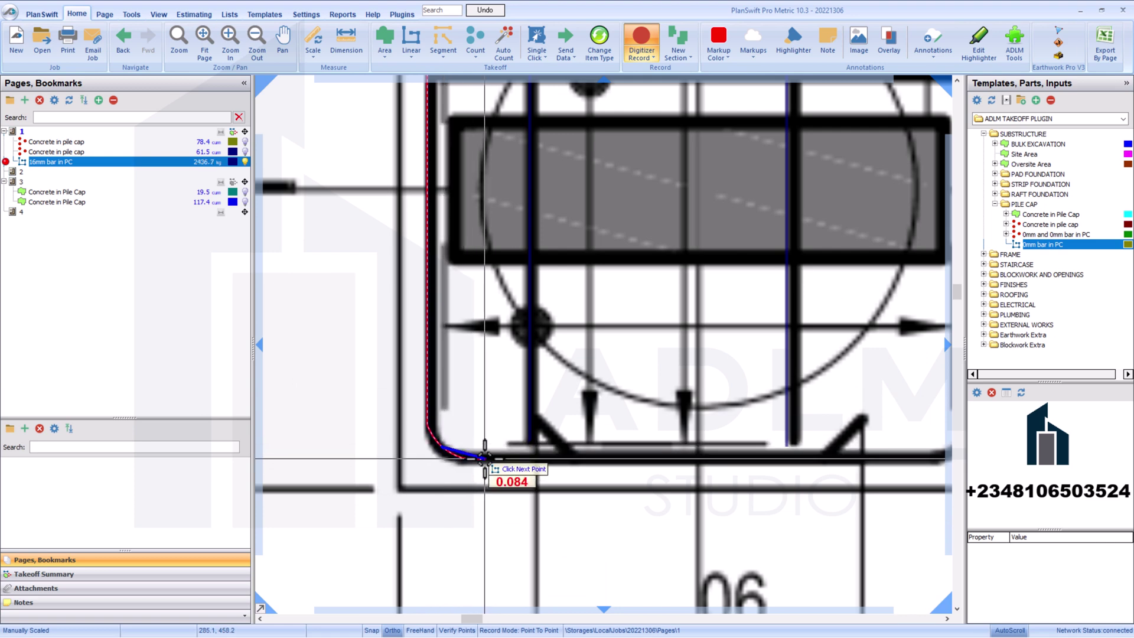
pyautogui.scroll(-5, 484, 458)
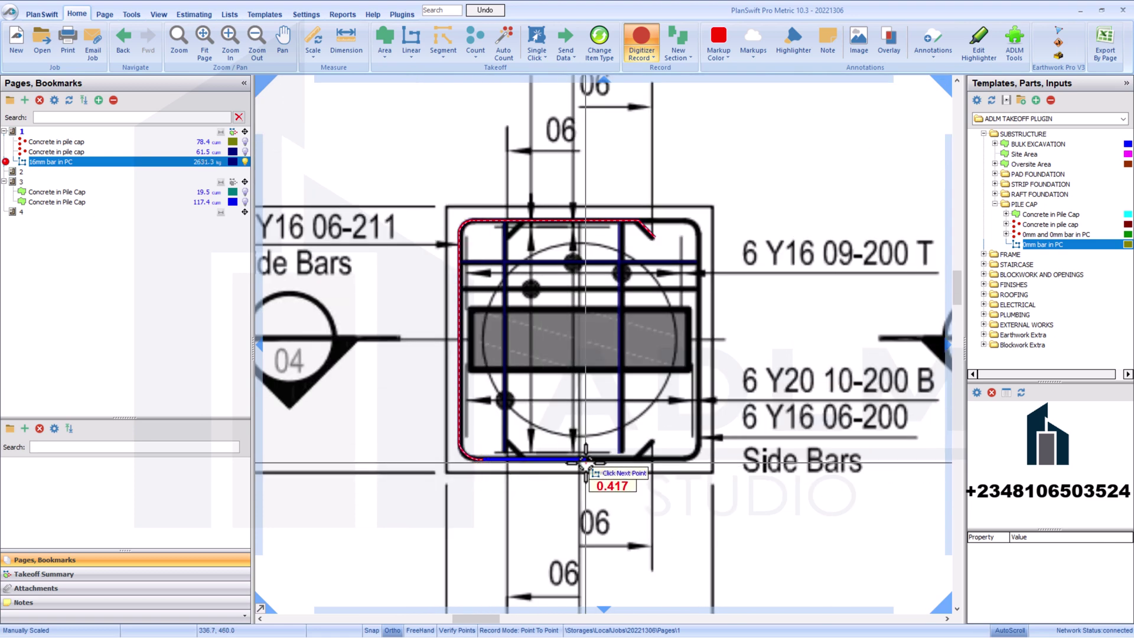
pyautogui.scroll(3, 610, 458)
# - Trace the bottom bar to its end and the bottom-left corner point
pyautogui.click(650, 460)
pyautogui.scroll(-3, 675, 435)
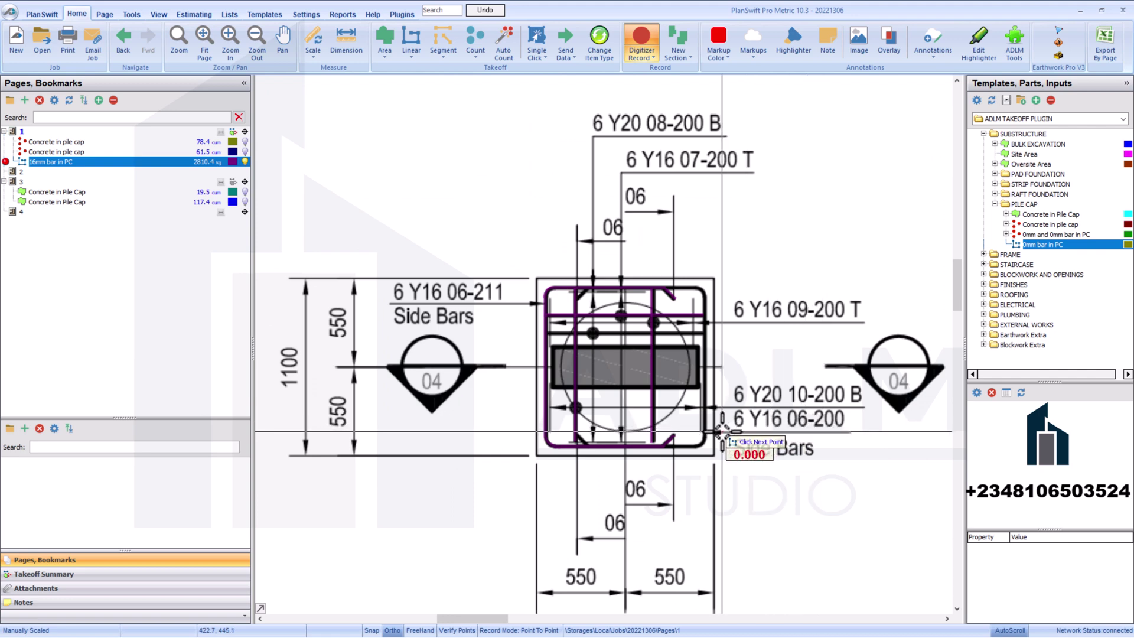
pyautogui.scroll(2, 628, 437)
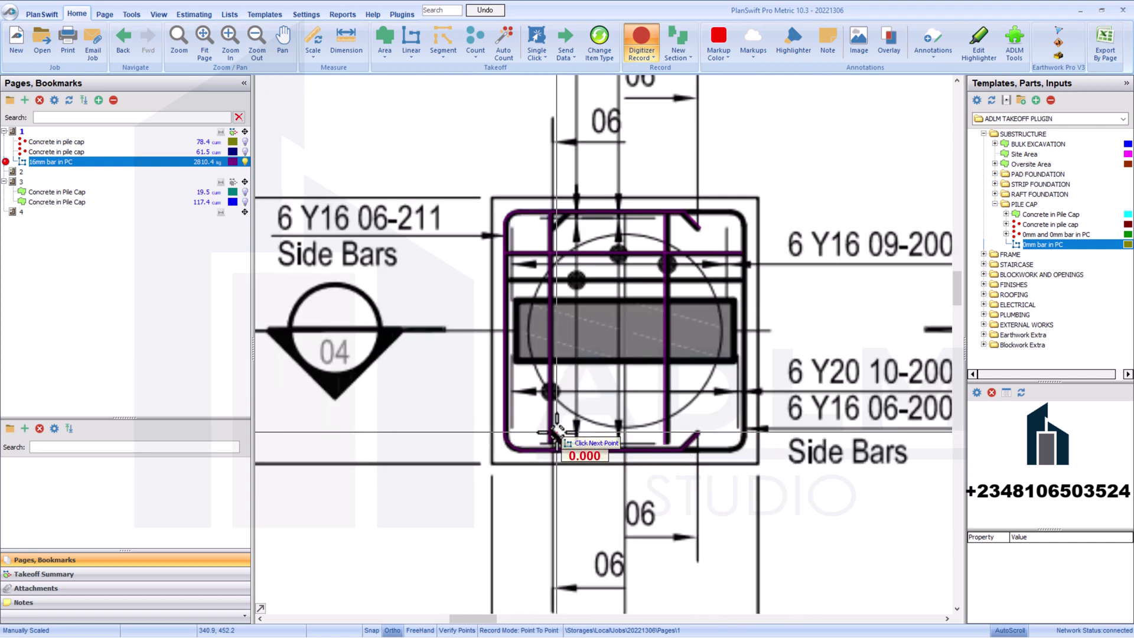
pyautogui.click(554, 431)
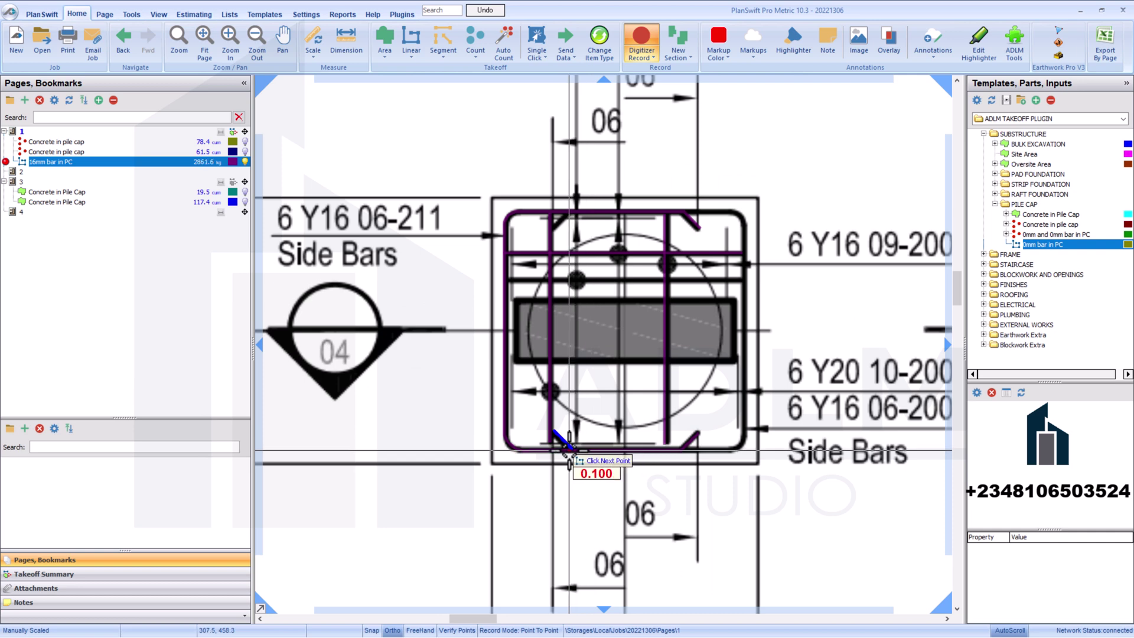
pyautogui.scroll(2, 569, 450)
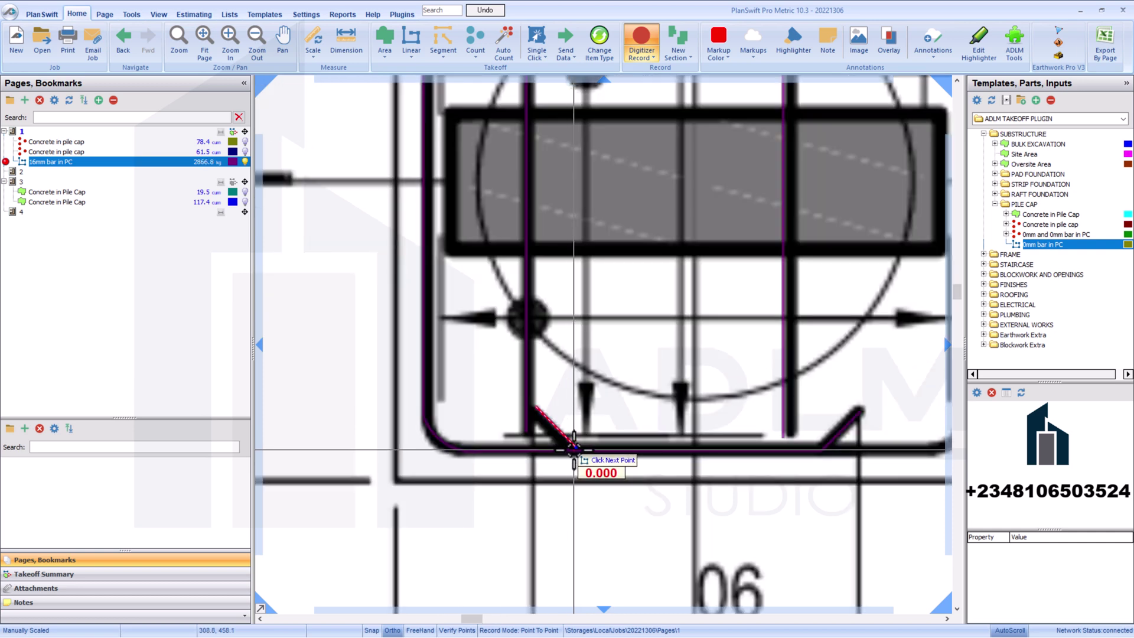
pyautogui.scroll(-2, 573, 450)
pyautogui.scroll(2, 697, 452)
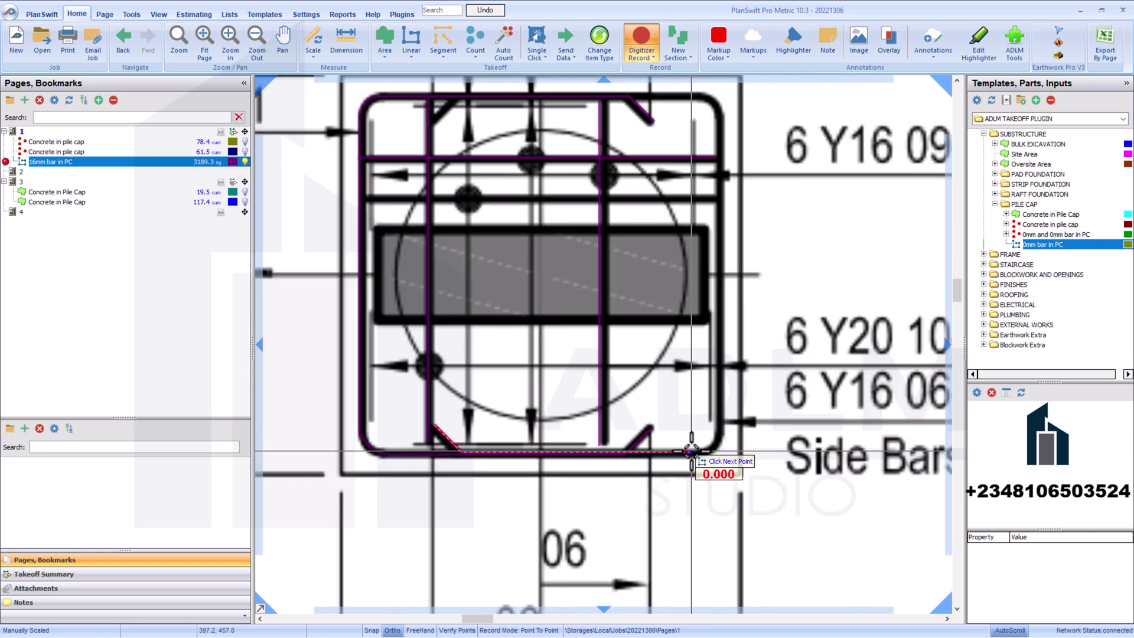
# - Trace the right-side bar with arc bends, bringing 16mm bar in PC to 4131.2 kg
pyautogui.press('a')
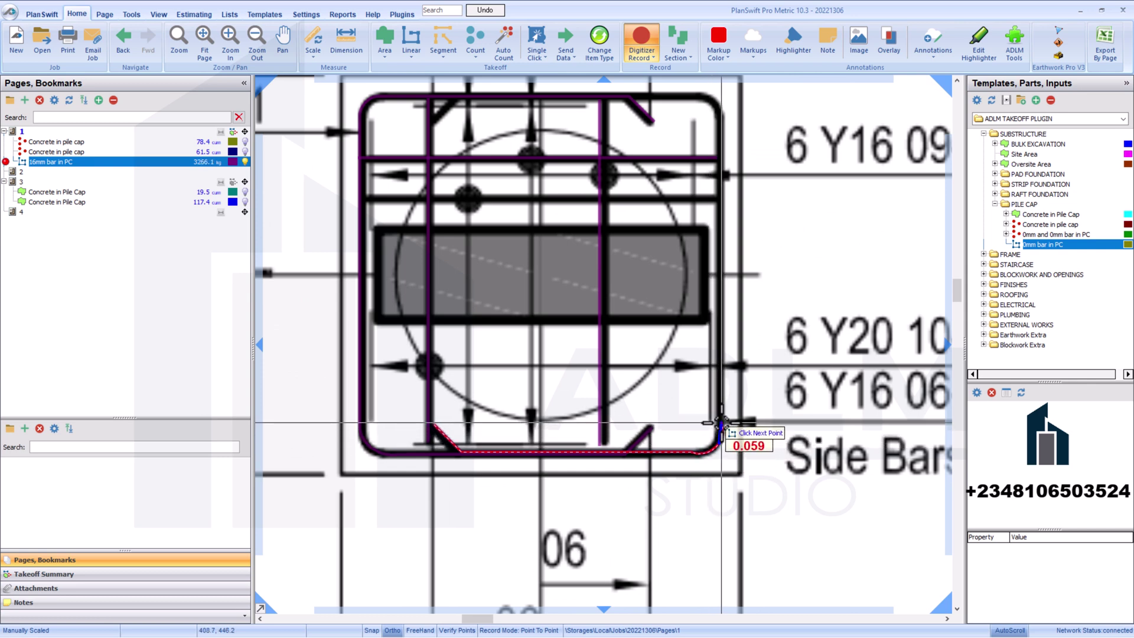
pyautogui.click(720, 122)
pyautogui.press('a')
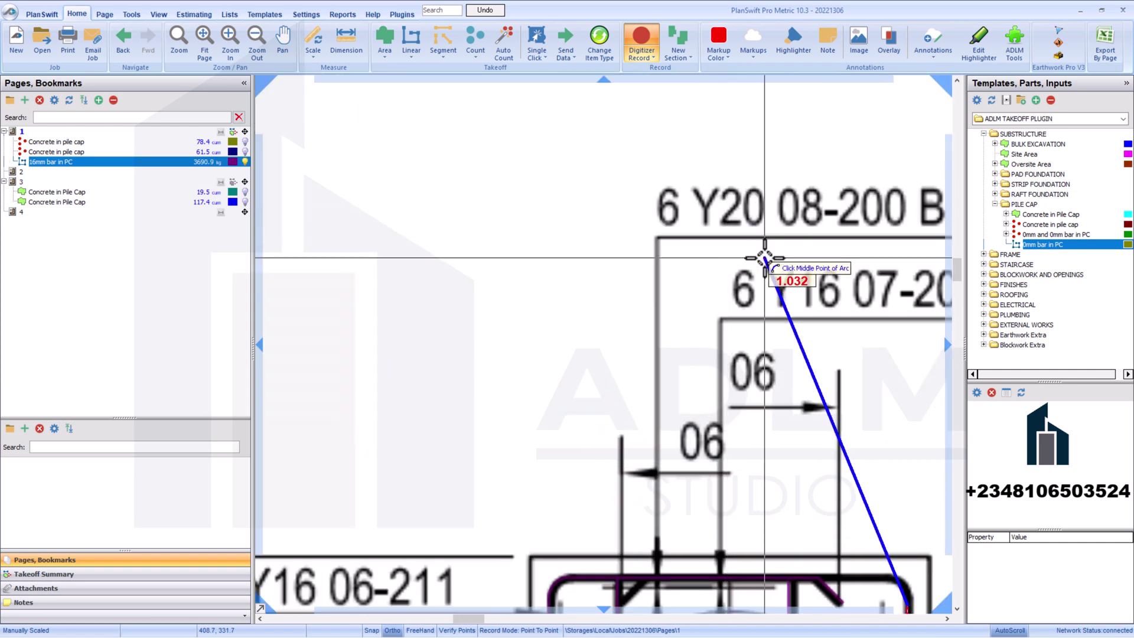
pyautogui.scroll(3, 751, 246)
pyautogui.click(743, 235)
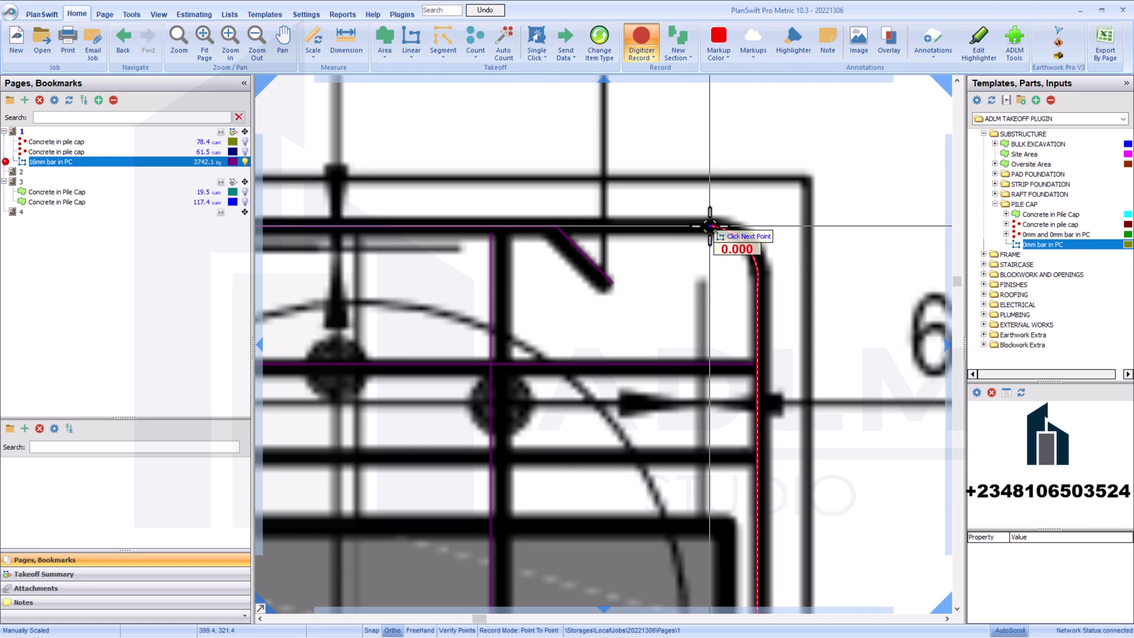
pyautogui.scroll(-3, 710, 226)
pyautogui.scroll(3, 526, 246)
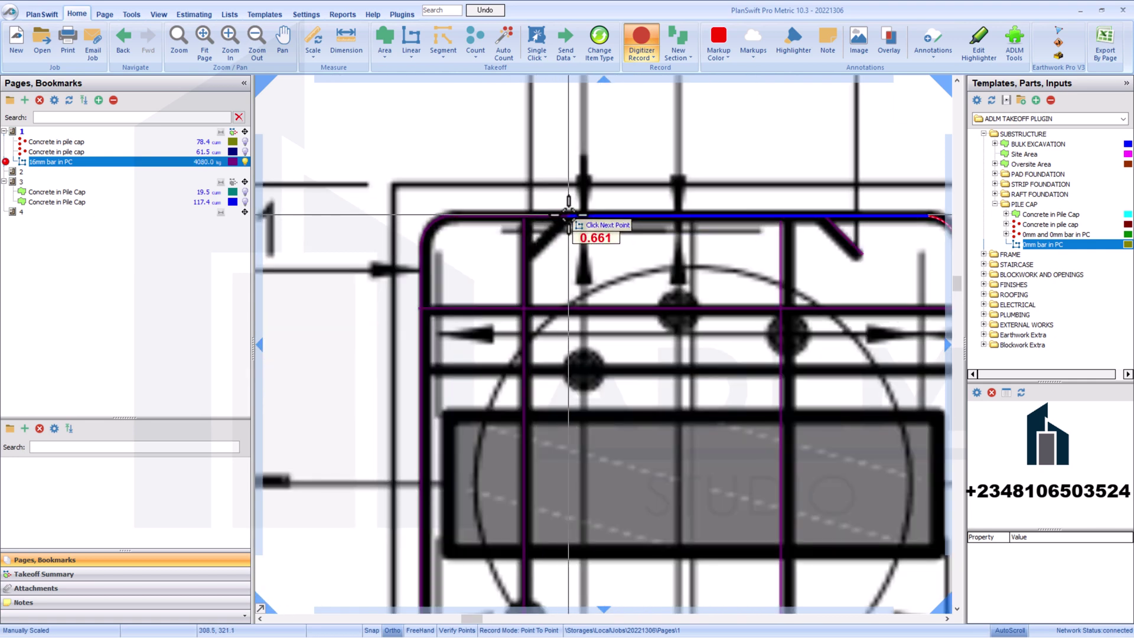
pyautogui.click(525, 250)
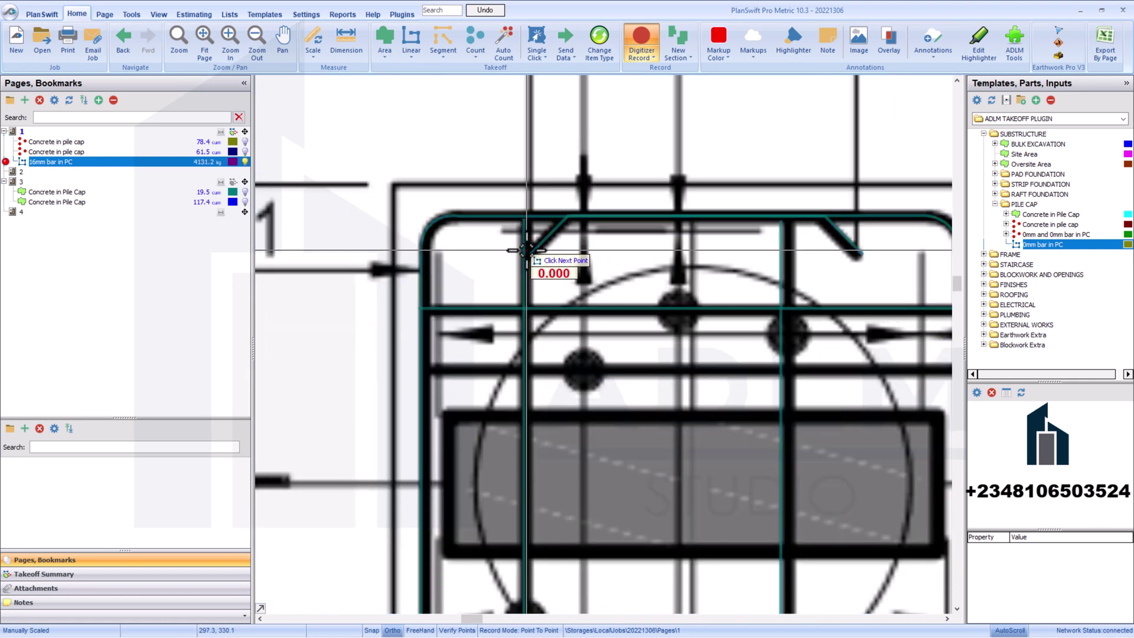
pyautogui.scroll(-4, 526, 250)
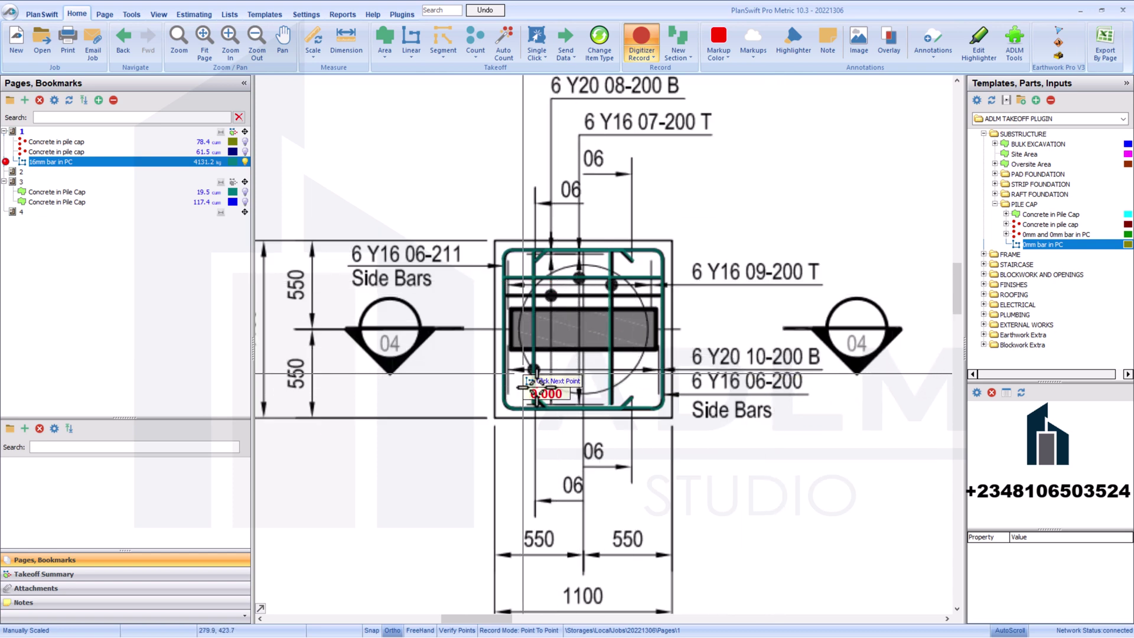
pyautogui.hscroll(-1, 591, 384)
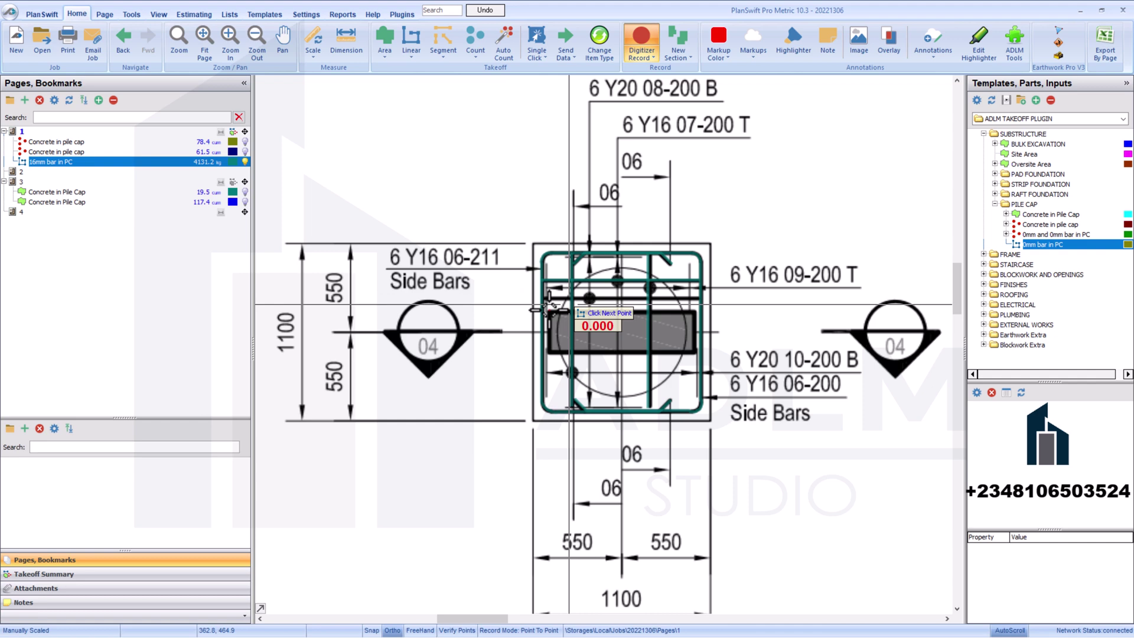
pyautogui.rightClick(471, 286)
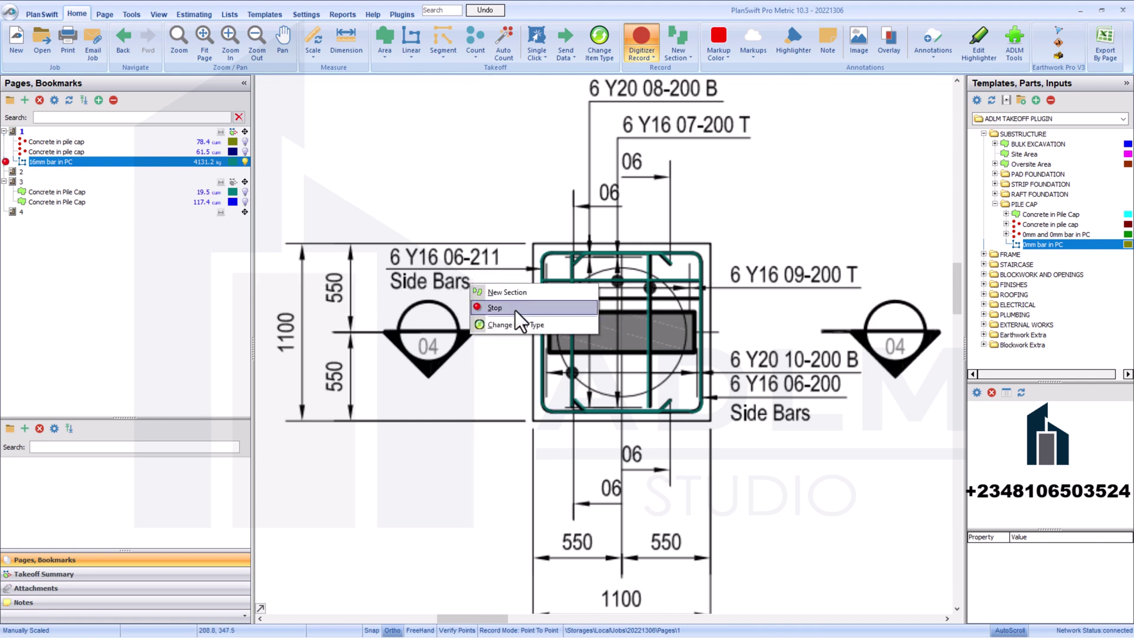
# - Stop the 16mm takeoff and create a 20mm bar in PC item with 54 floors
pyautogui.click(515, 308)
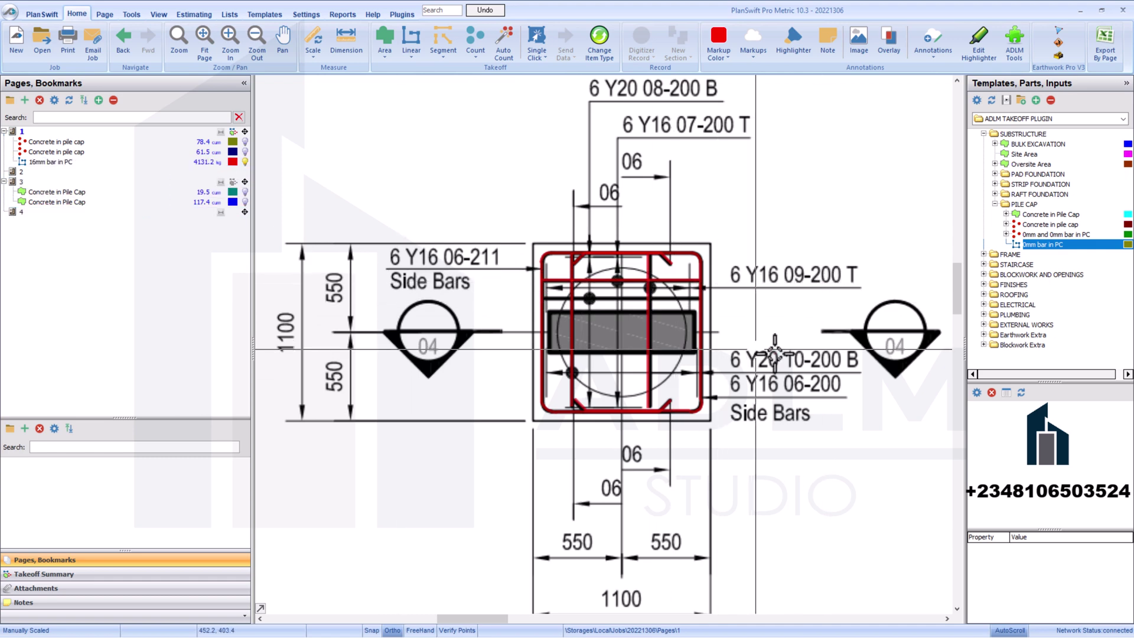
pyautogui.doubleClick(971, 244)
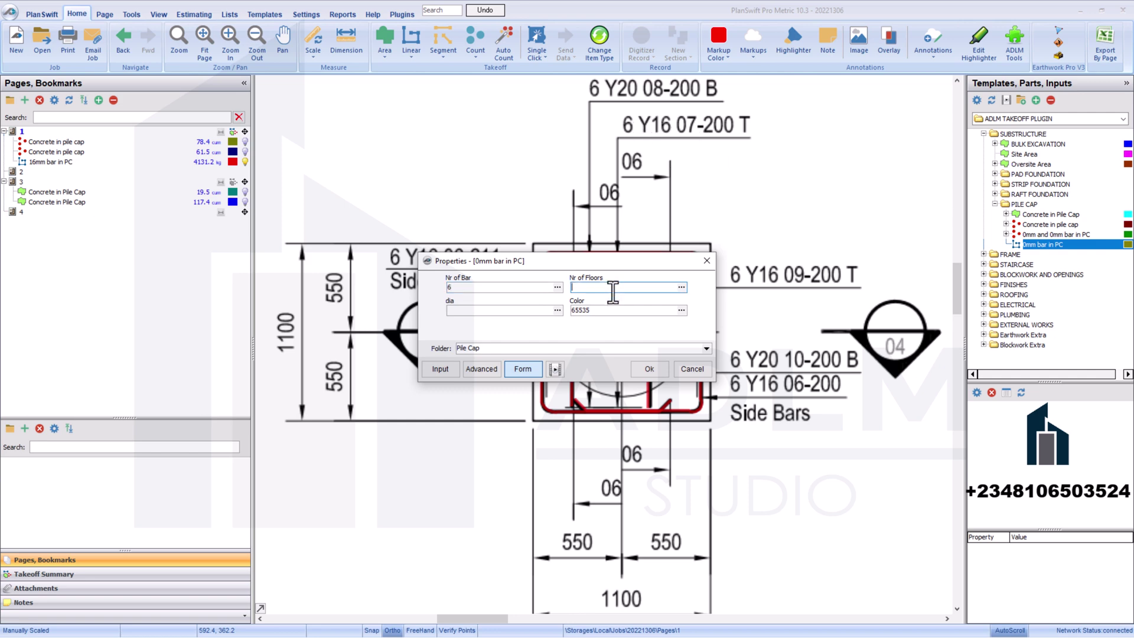
pyautogui.write('54')
pyautogui.click(500, 310)
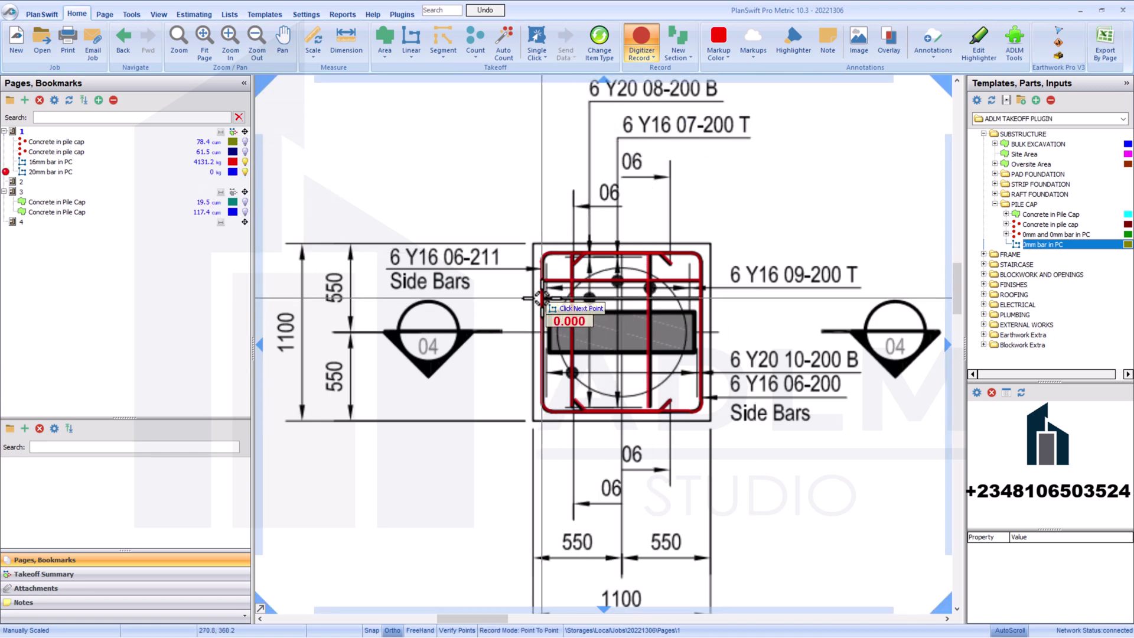
# - Trace the 20mm bar from the pile cap's left edge to its right edge, reading 792.3 kg
pyautogui.click(540, 298)
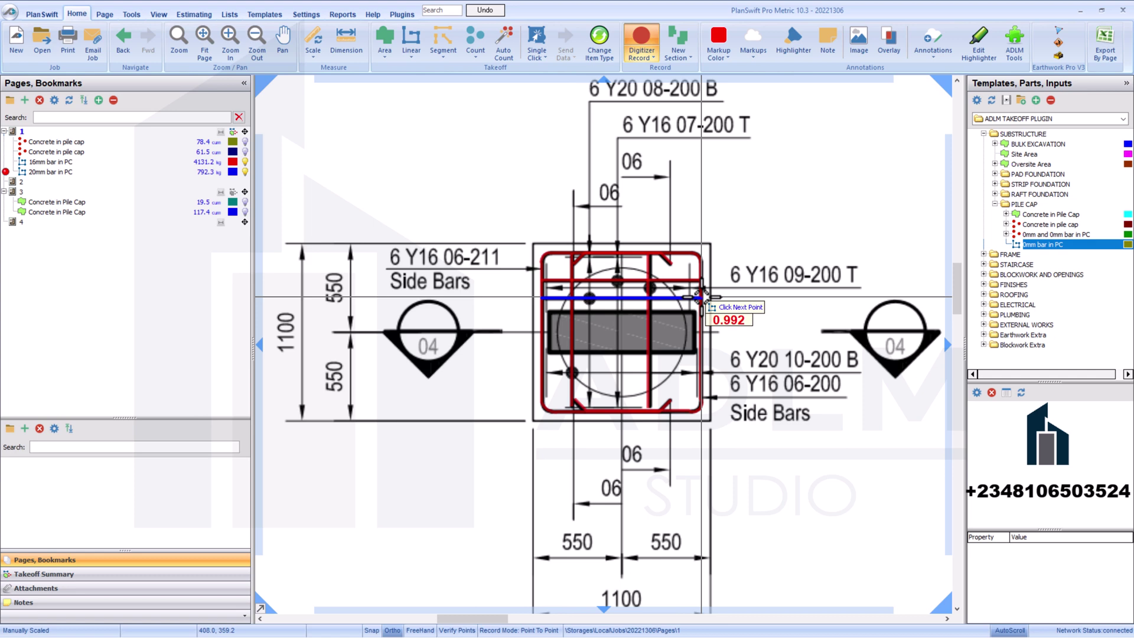
pyautogui.click(701, 297)
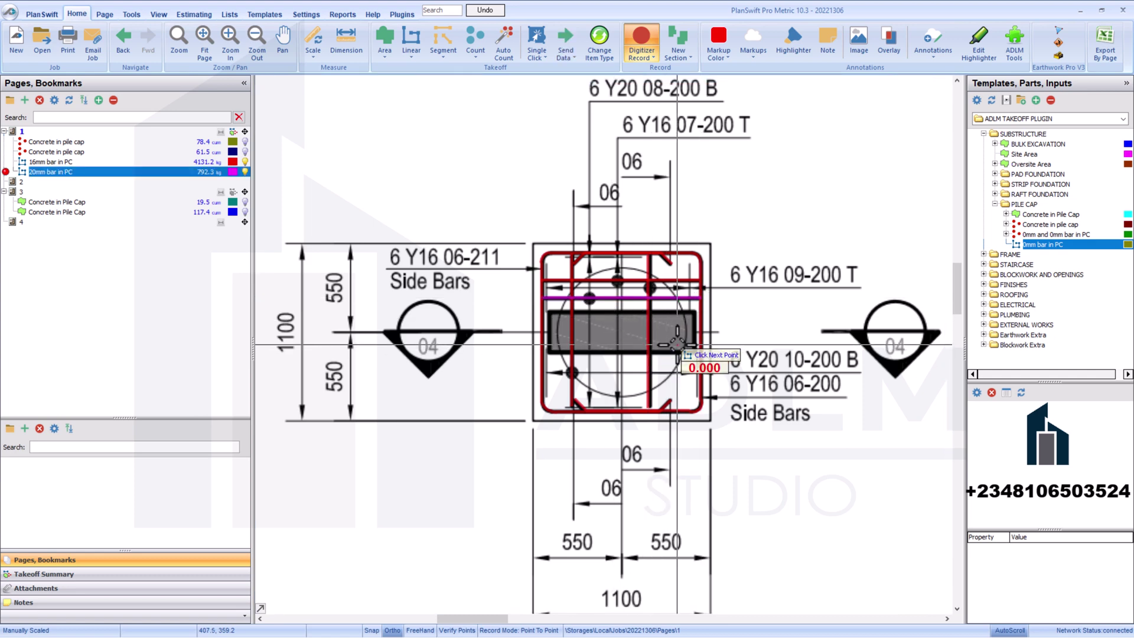
pyautogui.scroll(-1, 677, 344)
pyautogui.moveTo(677, 344); pyautogui.dragTo(610, 223)
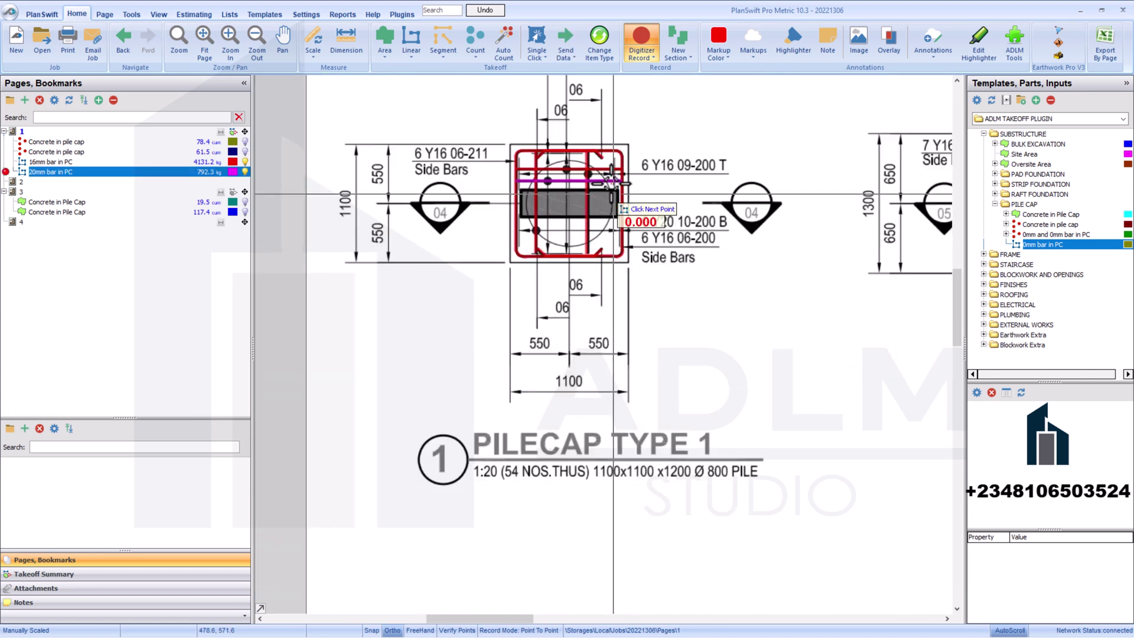
pyautogui.scroll(1, 575, 177)
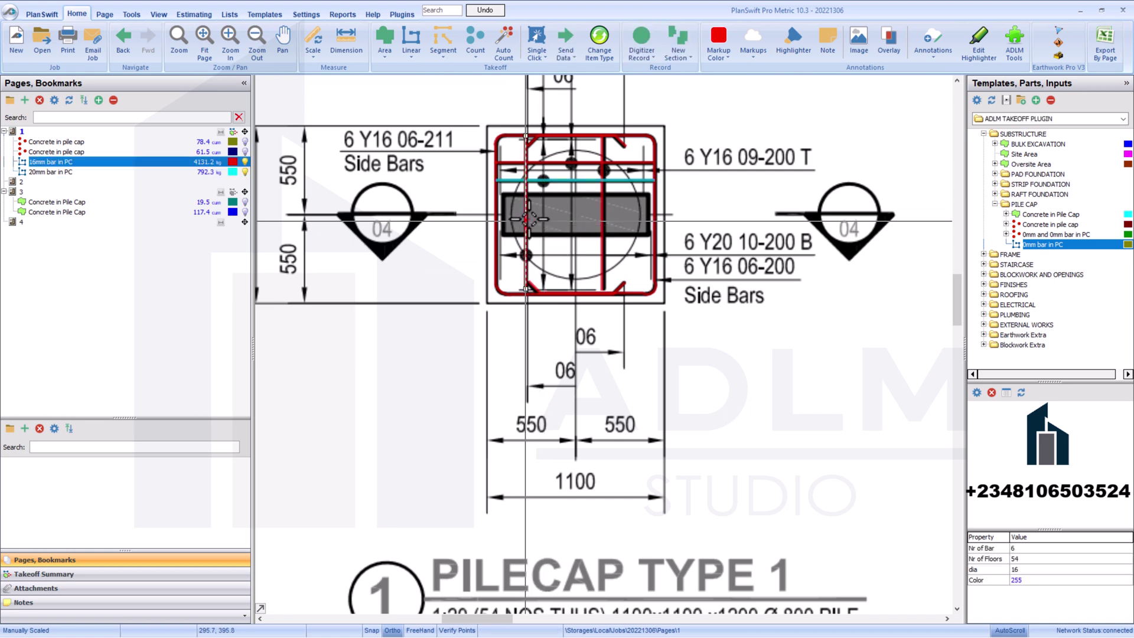
# - Change the misplaced bar section's item type from 16mm to 20mm bar in PC
pyautogui.click(606, 55)
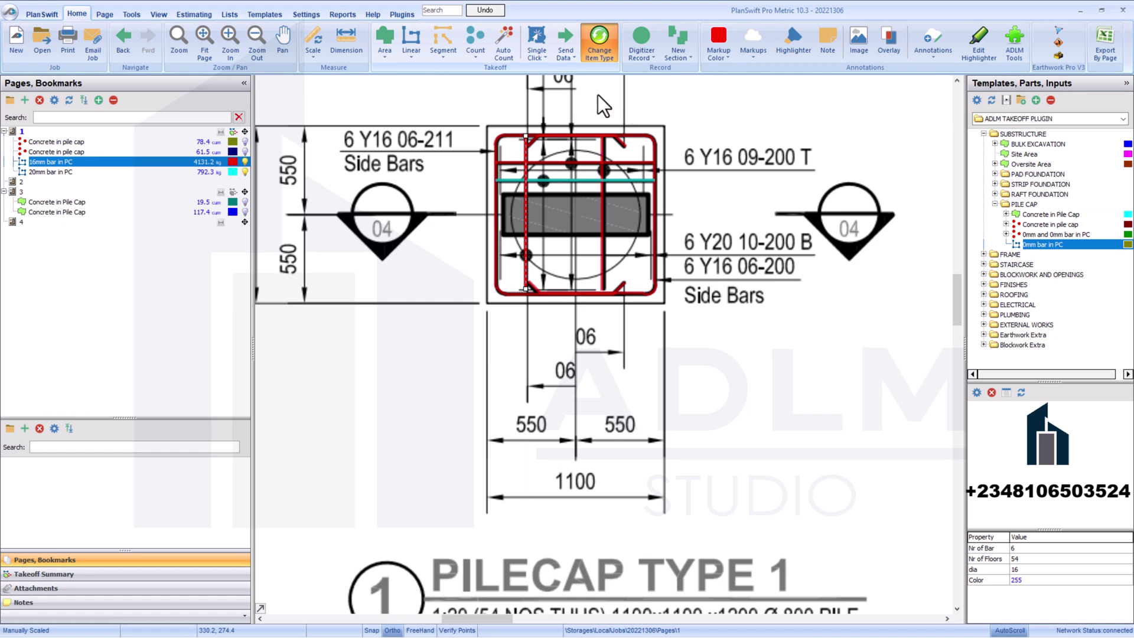
pyautogui.click(591, 54)
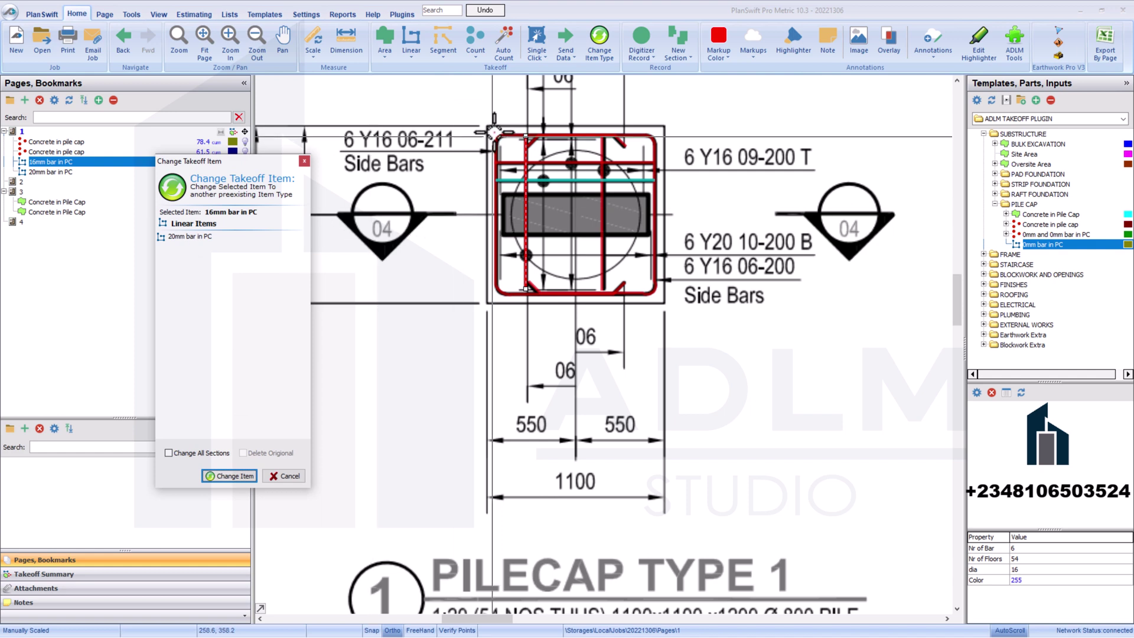
pyautogui.click(177, 236)
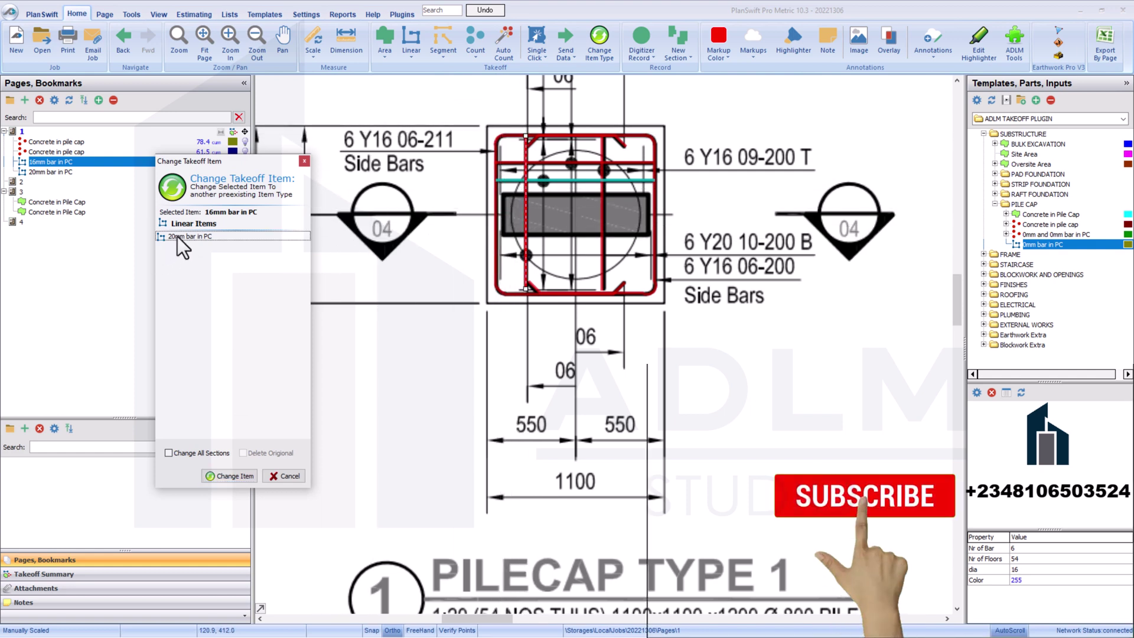
pyautogui.click(231, 476)
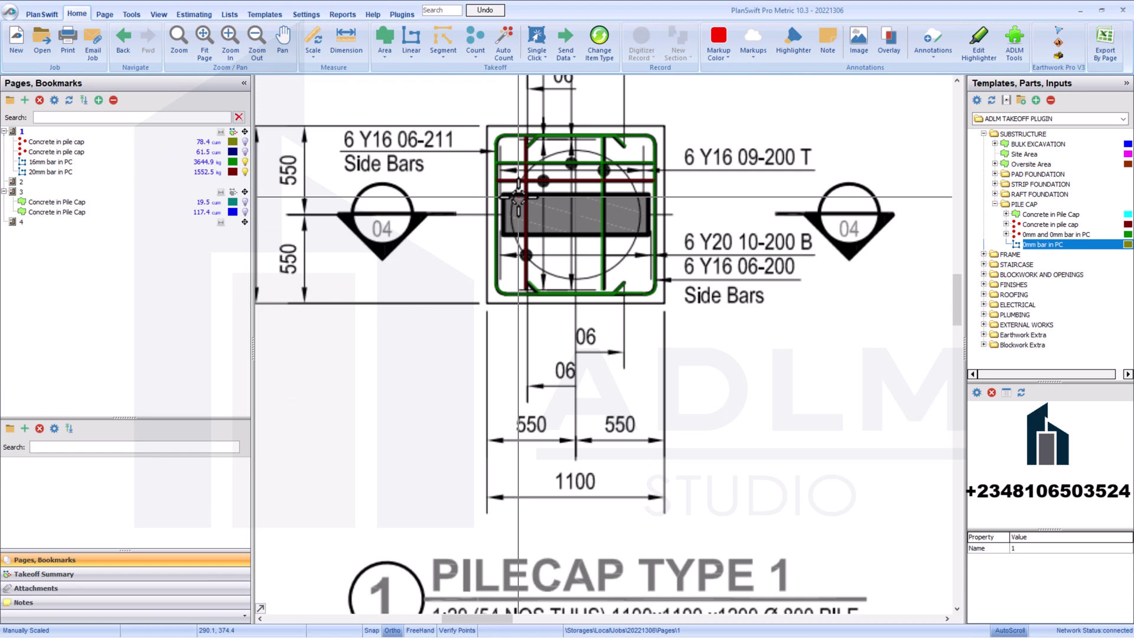
pyautogui.moveTo(525, 197)
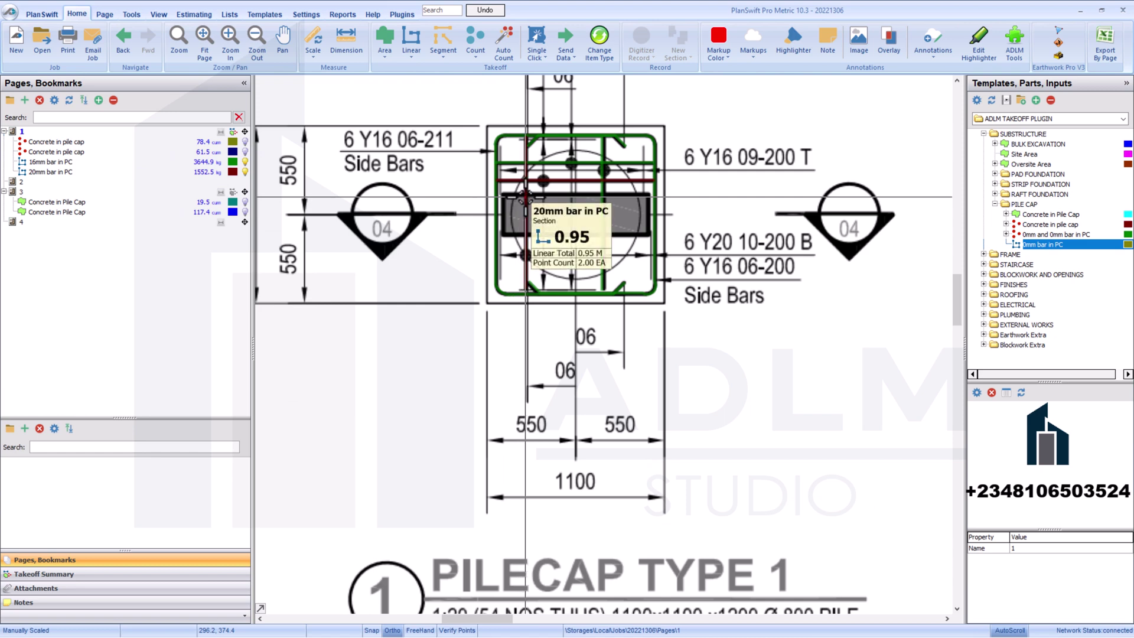
pyautogui.click(526, 197)
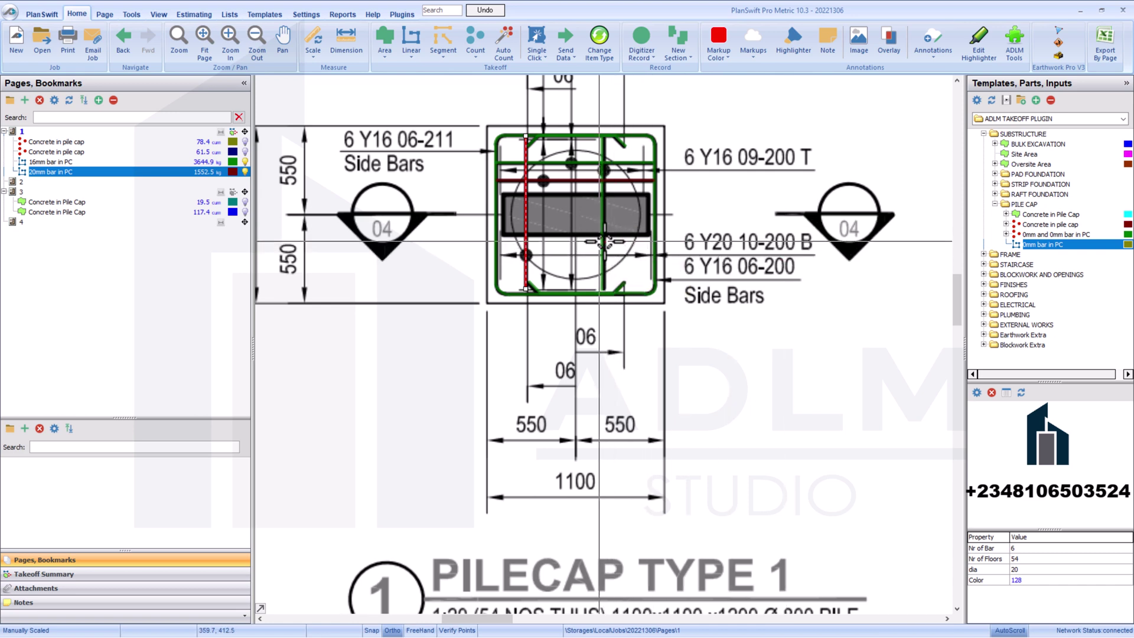
pyautogui.click(602, 242)
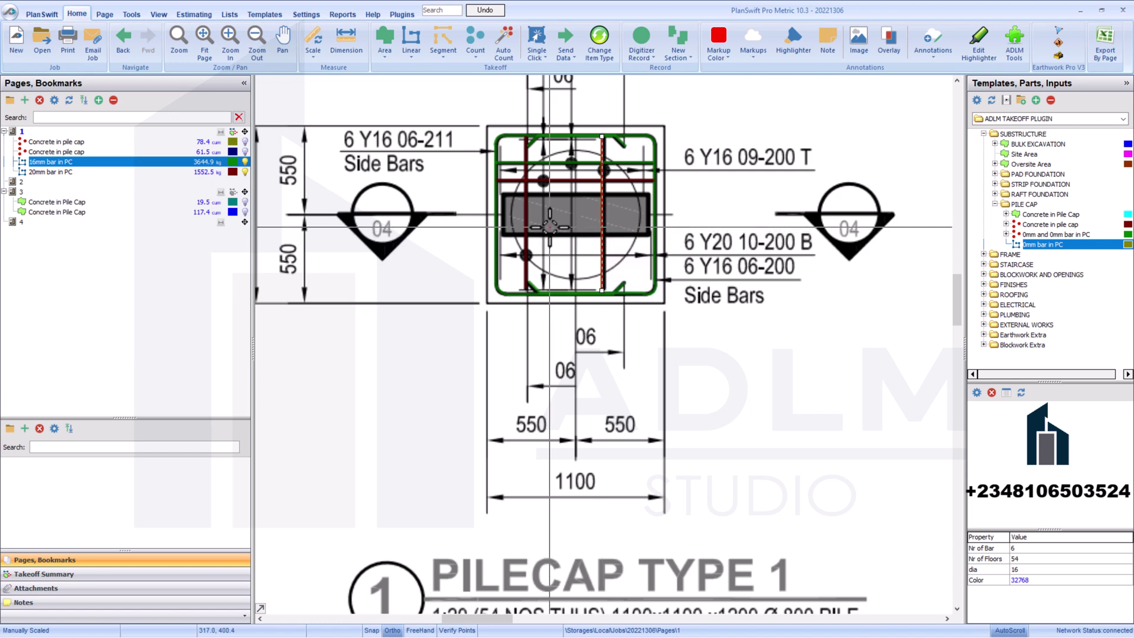
pyautogui.click(564, 180)
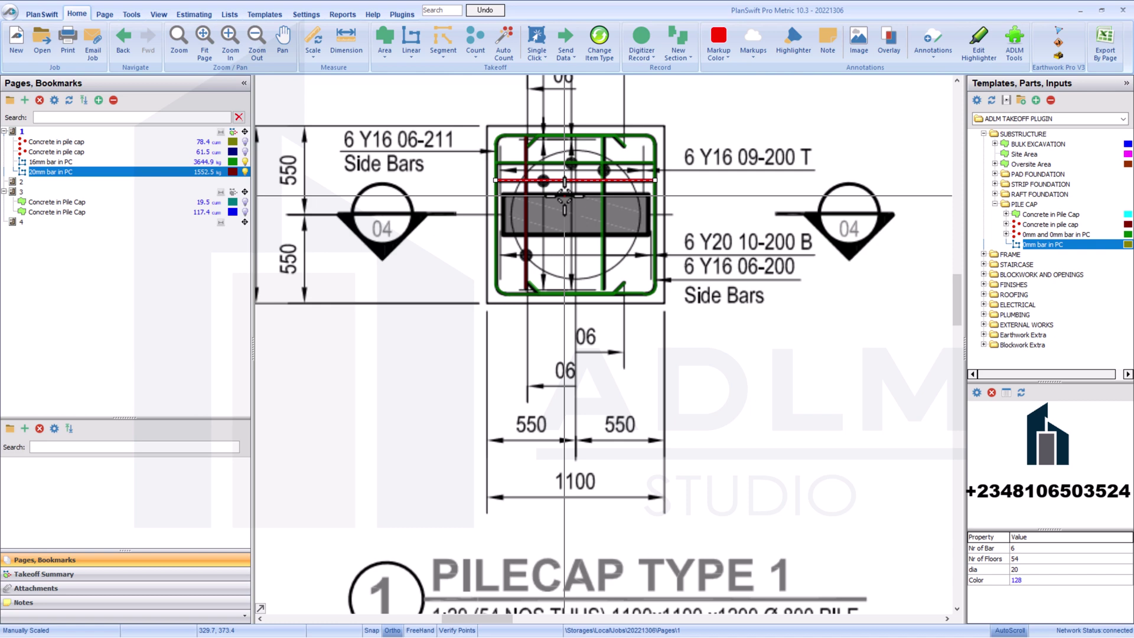
pyautogui.scroll(-2, 565, 195)
pyautogui.scroll(-1, 571, 251)
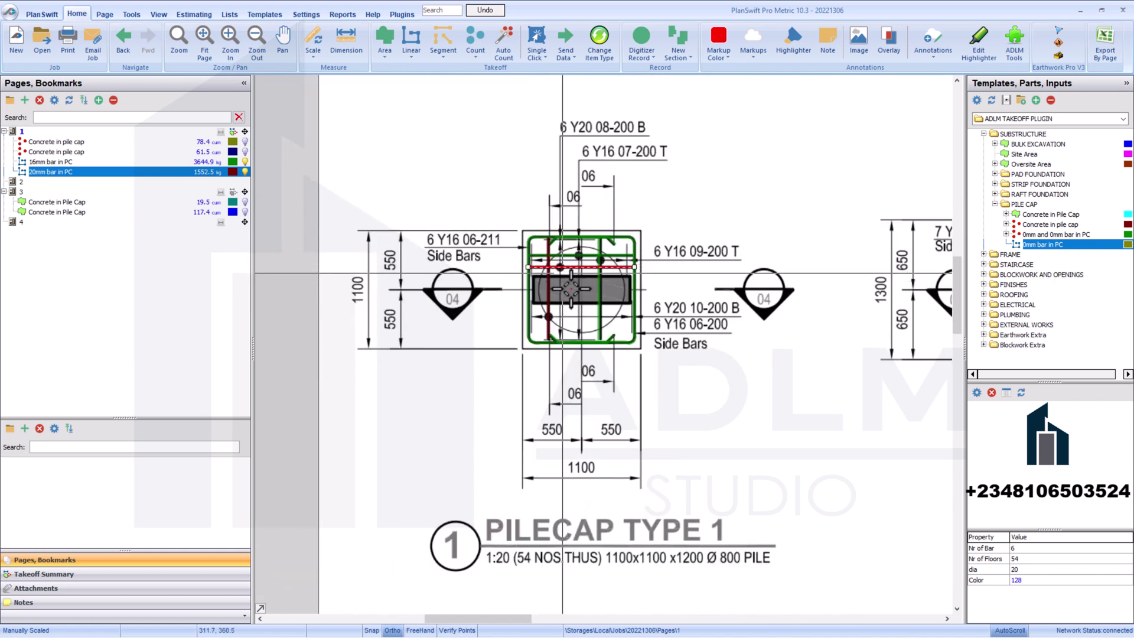
pyautogui.click(560, 317)
pyautogui.scroll(2, 563, 314)
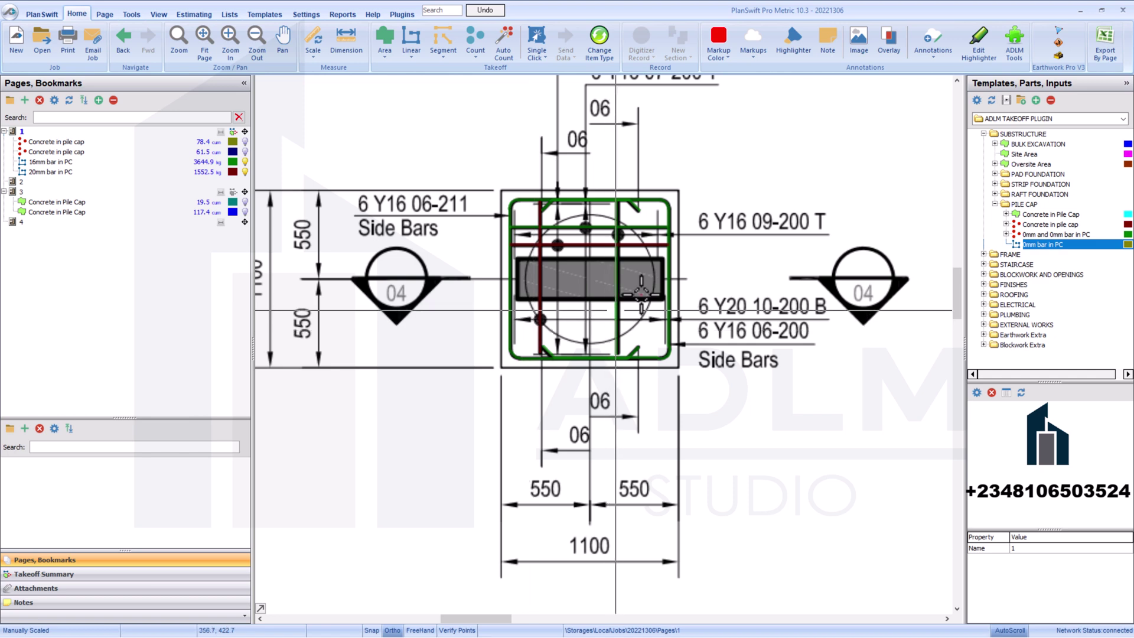
# - Show the Takeoff Summary with 16mm bar at 3,644.87 and 20mm bar at 1,552.54
pyautogui.scroll(-2, 662, 277)
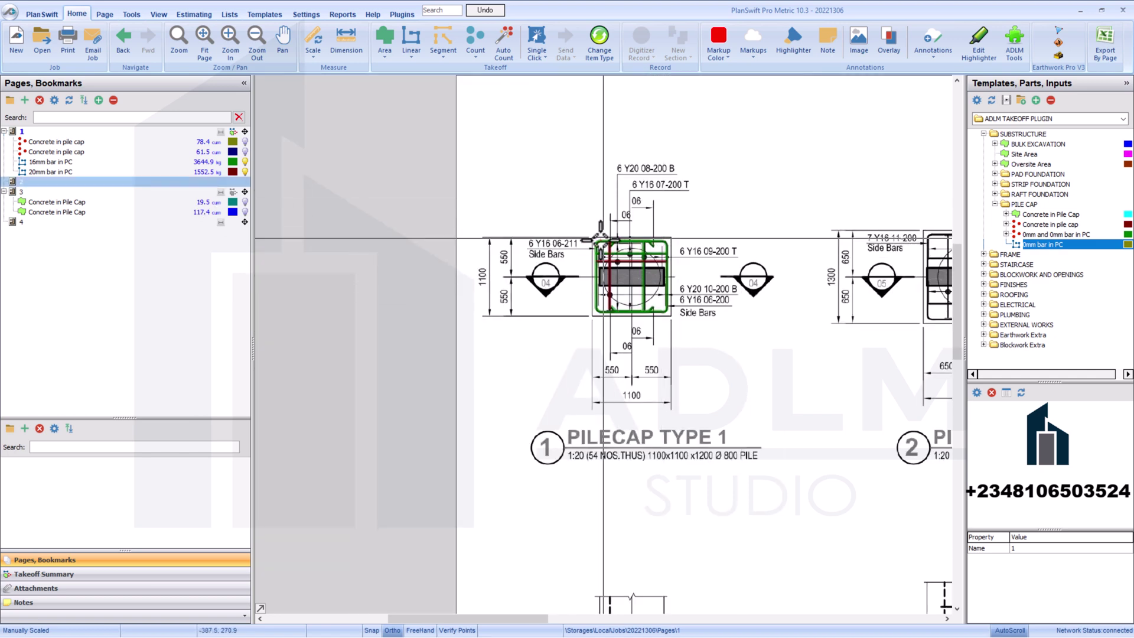
pyautogui.scroll(-3, 674, 242)
pyautogui.scroll(4, 605, 287)
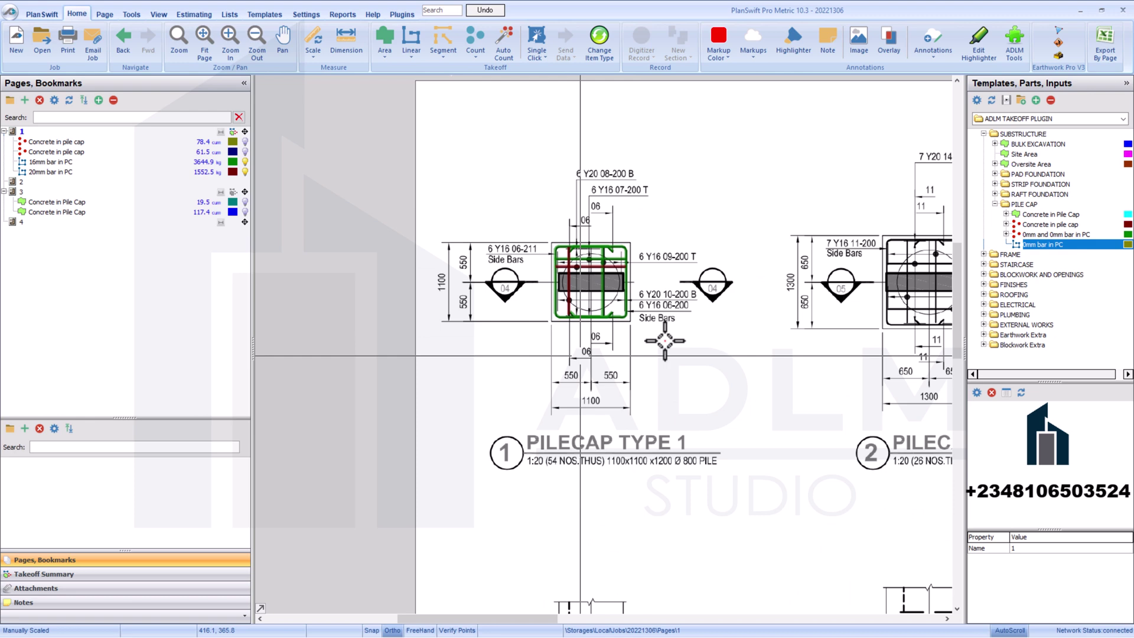
pyautogui.scroll(-2, 605, 288)
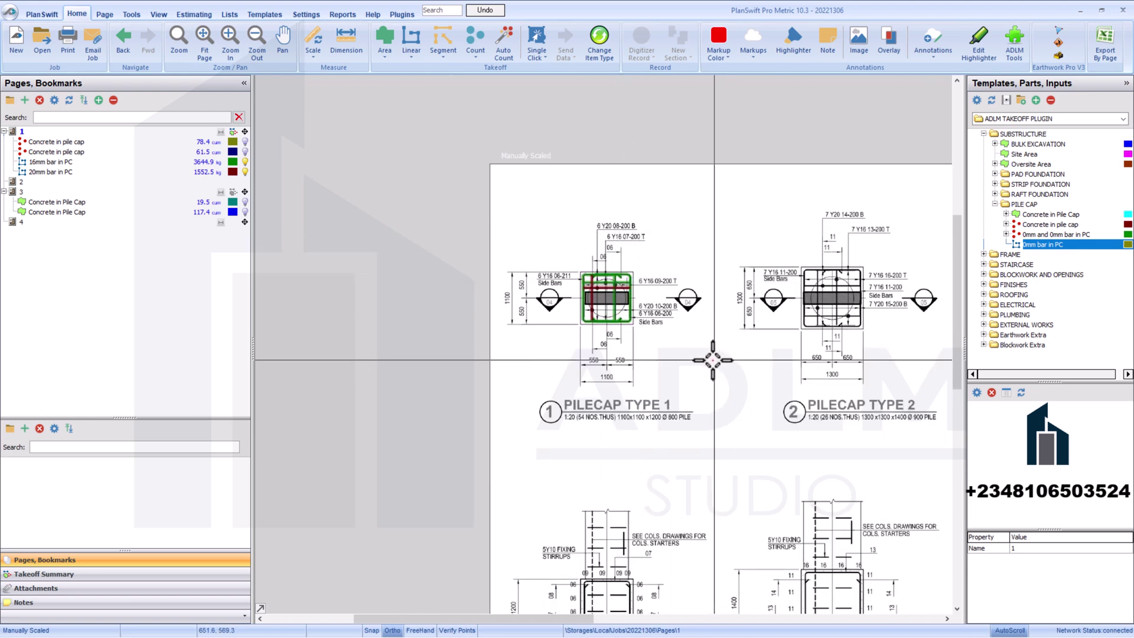
pyautogui.scroll(-1, 715, 296)
pyautogui.scroll(1, 709, 342)
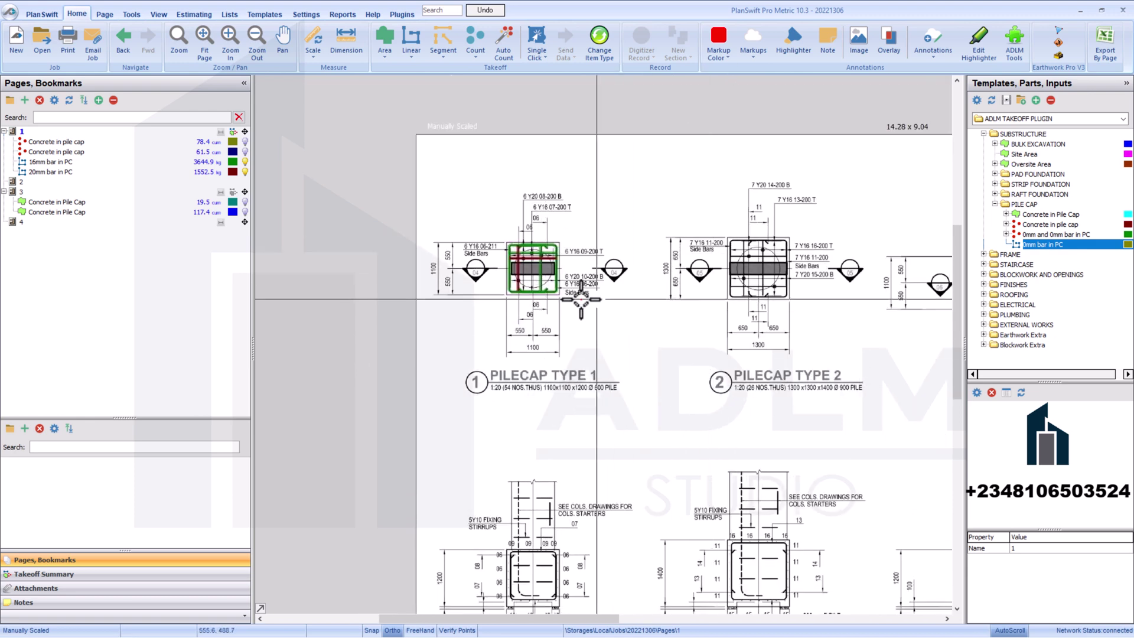
pyautogui.click(89, 202)
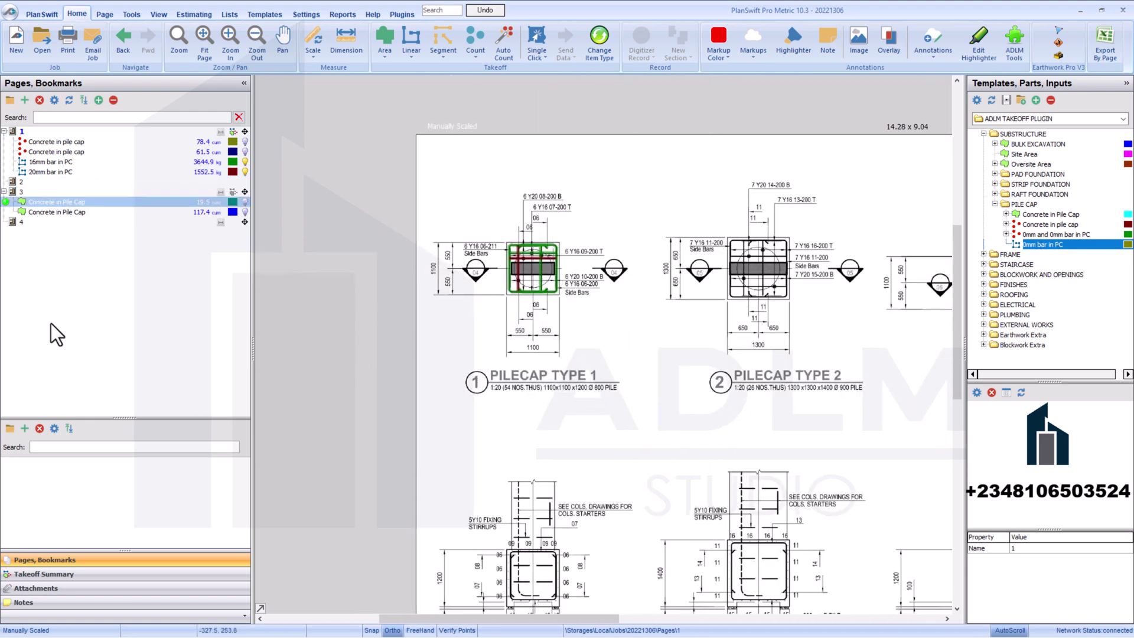
pyautogui.click(65, 576)
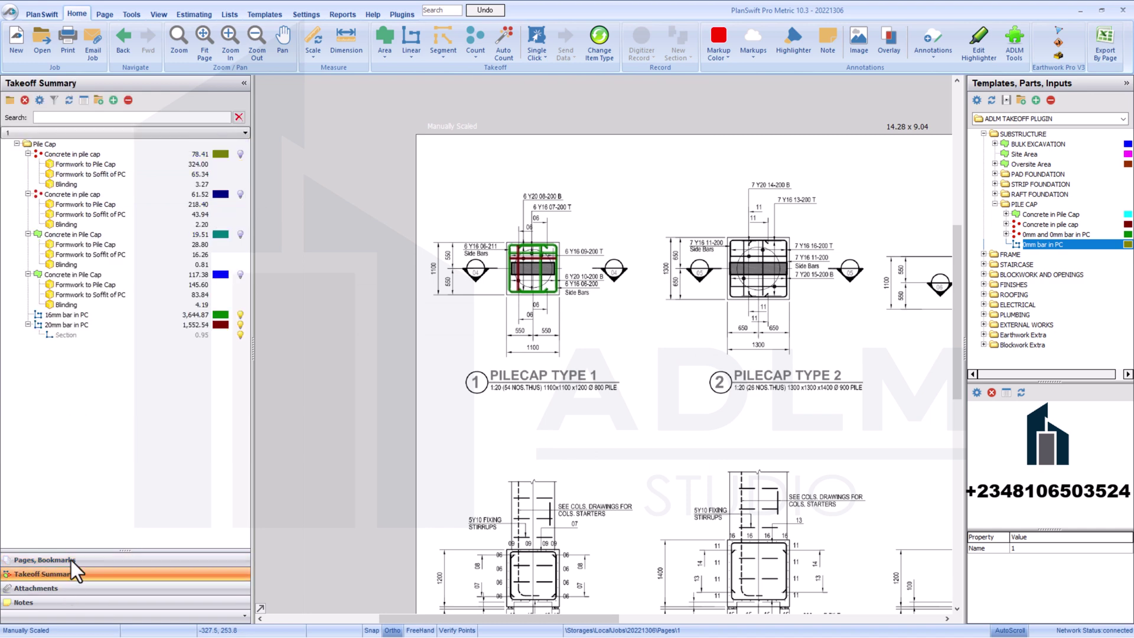